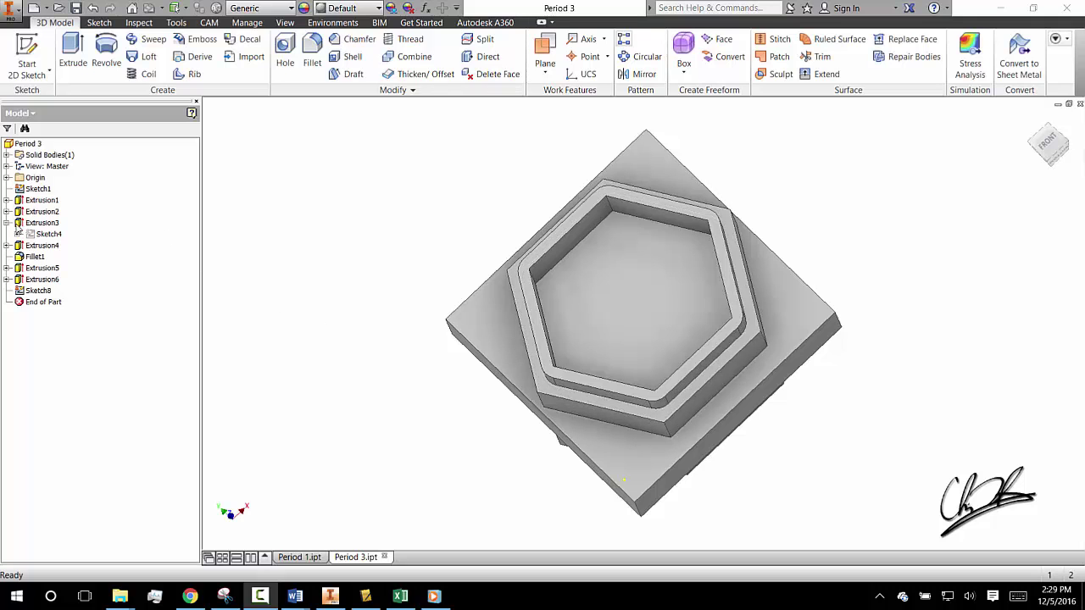
- Edit the sketch of Extrusion3, set the offset between the two hexagons to .25 in, and finish the sketch
right_click(39, 234)
left_click(74, 270)
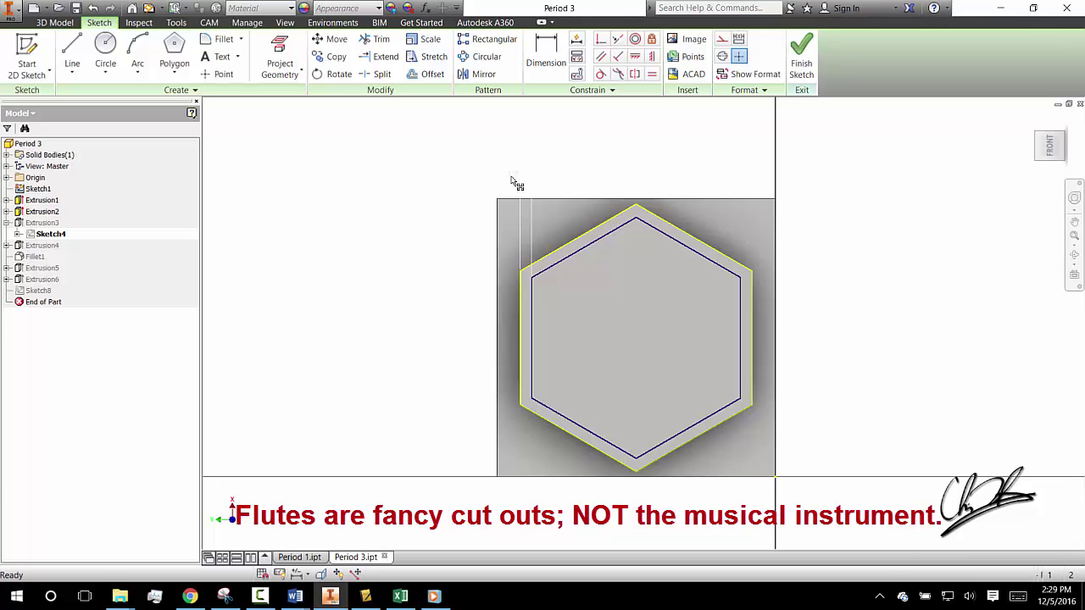
double_click(512, 176)
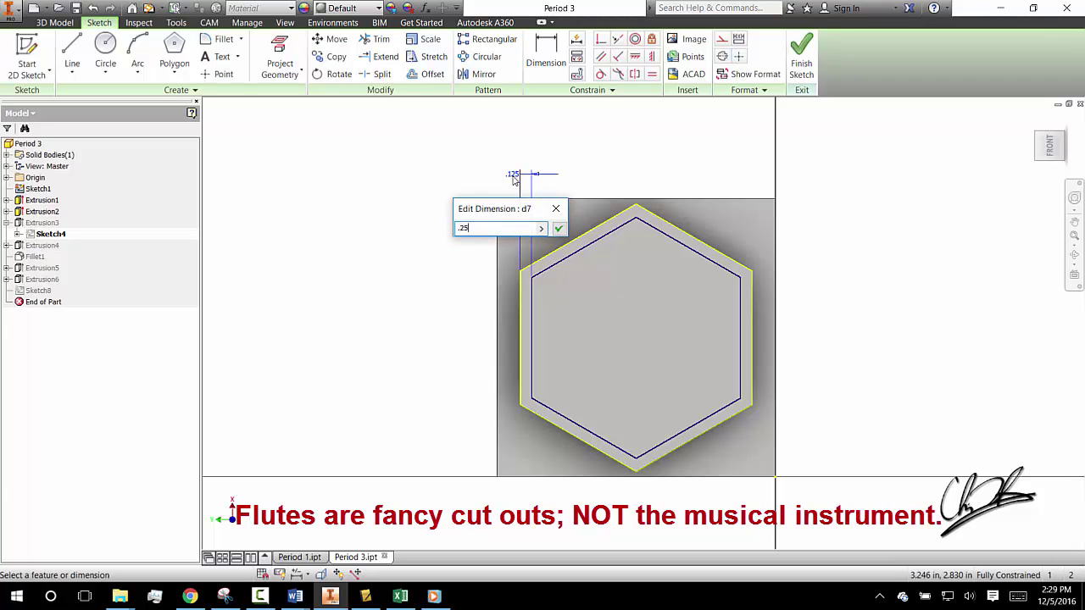
type(".25")
key("Return")
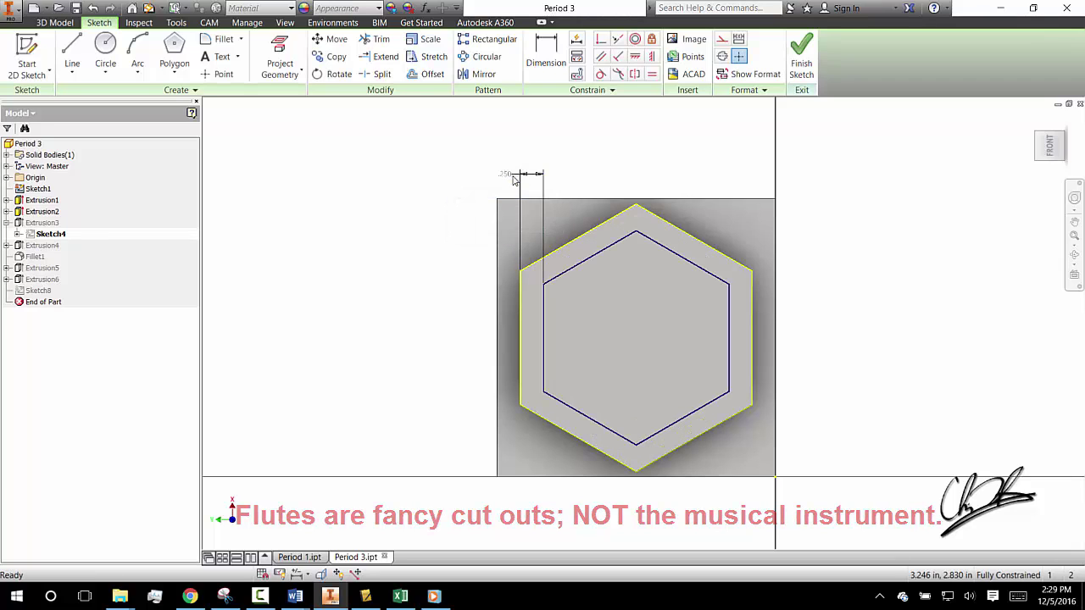
right_click(582, 162)
left_click(588, 193)
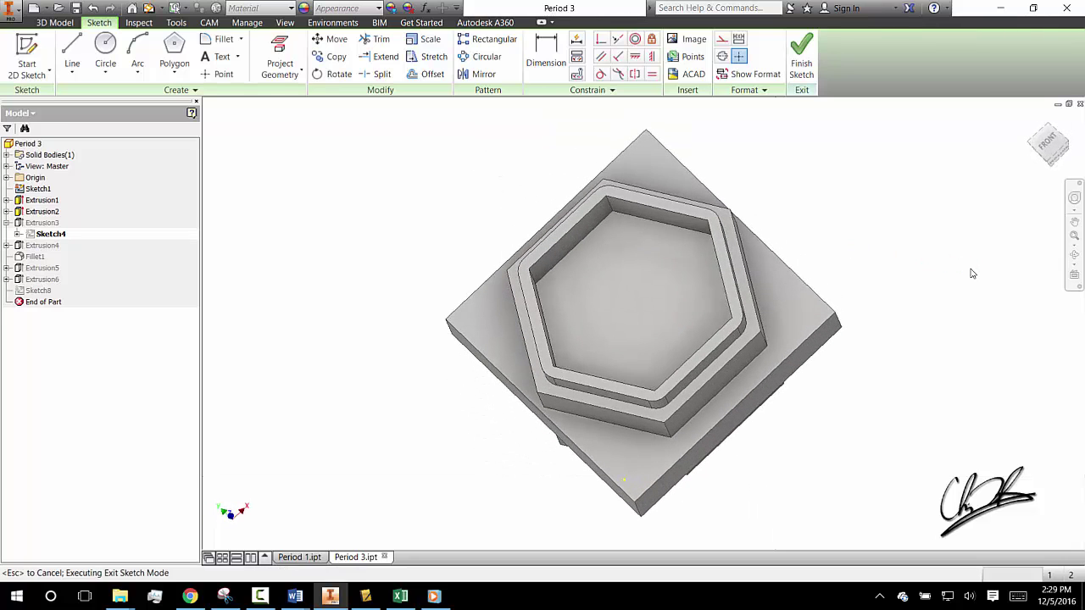
- Start a new 2D sketch on the front face of the larger hexagonal boss
left_click(1074, 254)
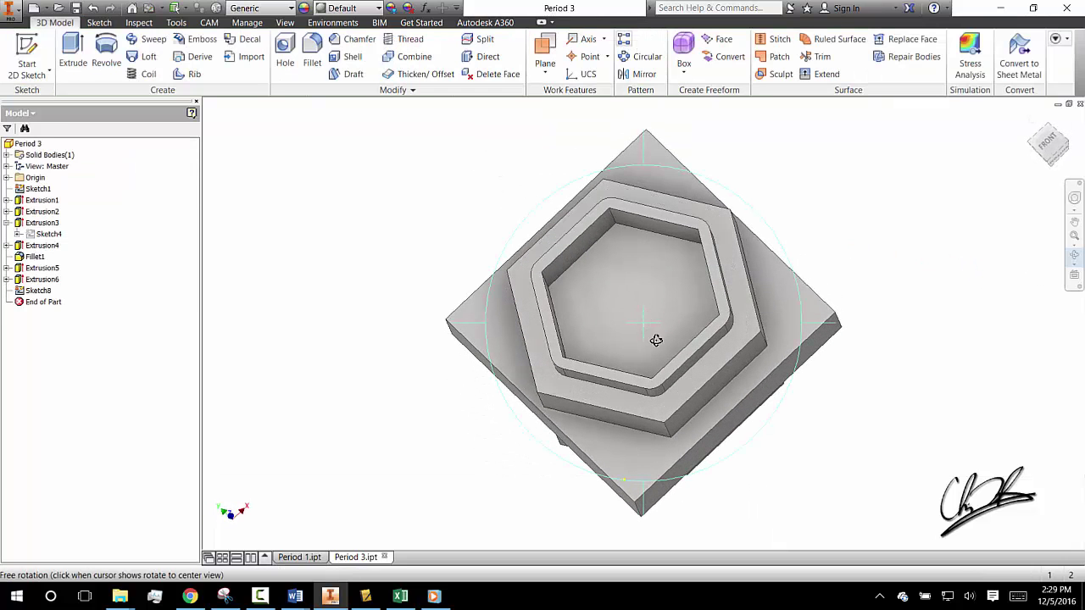
left_click_drag(654, 339, 584, 459)
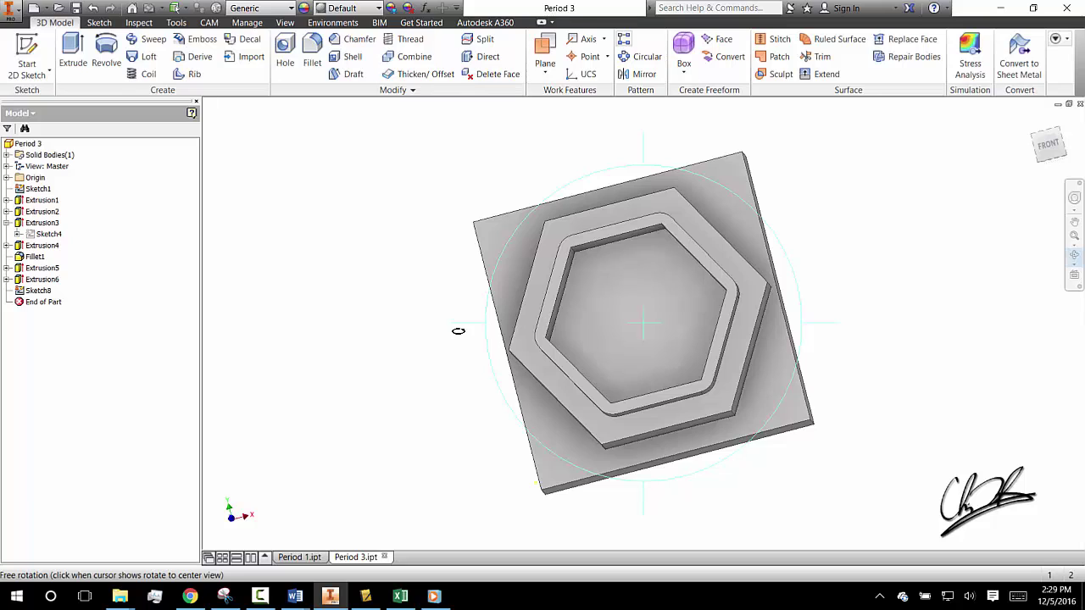
key("Escape")
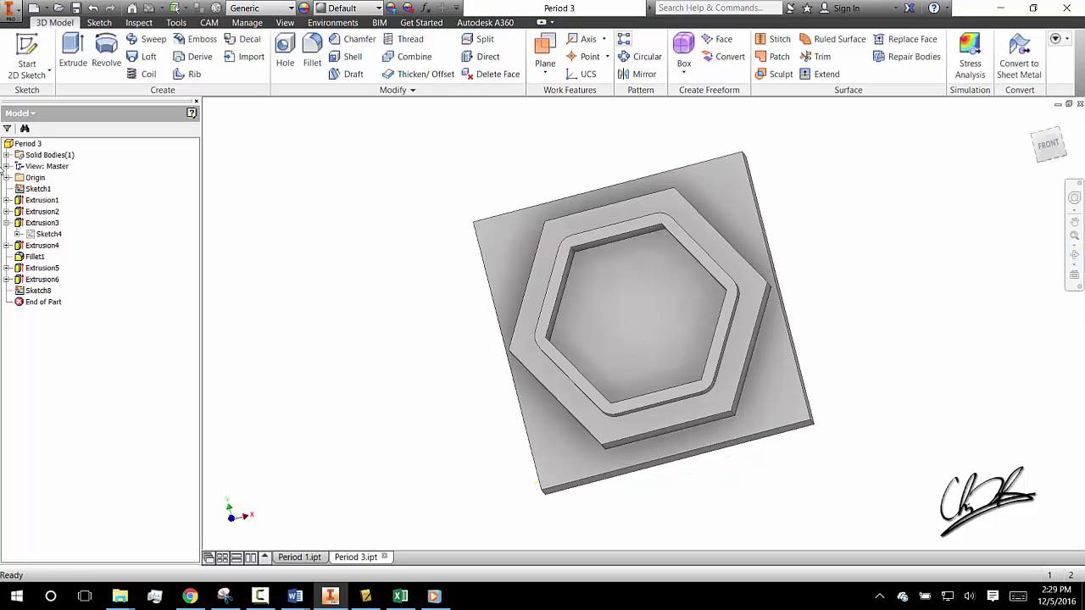
left_click(30, 61)
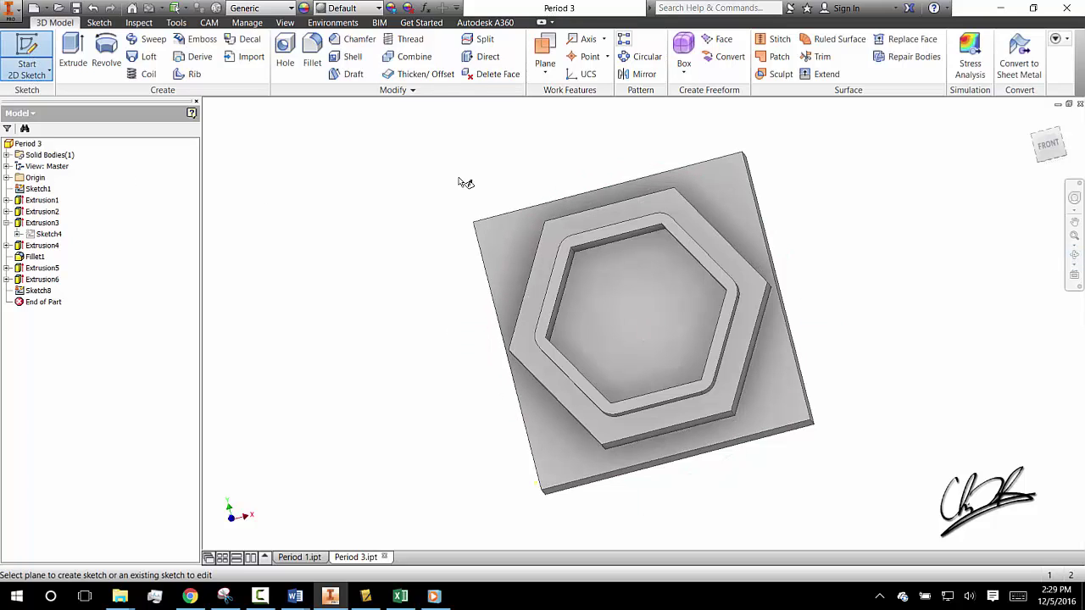
left_click(583, 218)
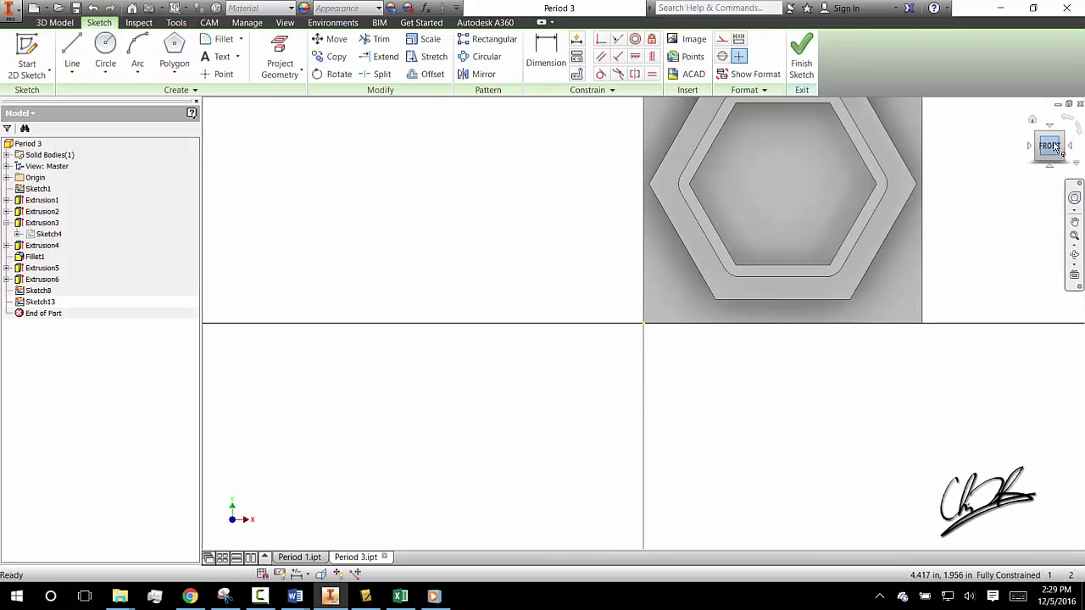
left_click(1050, 146)
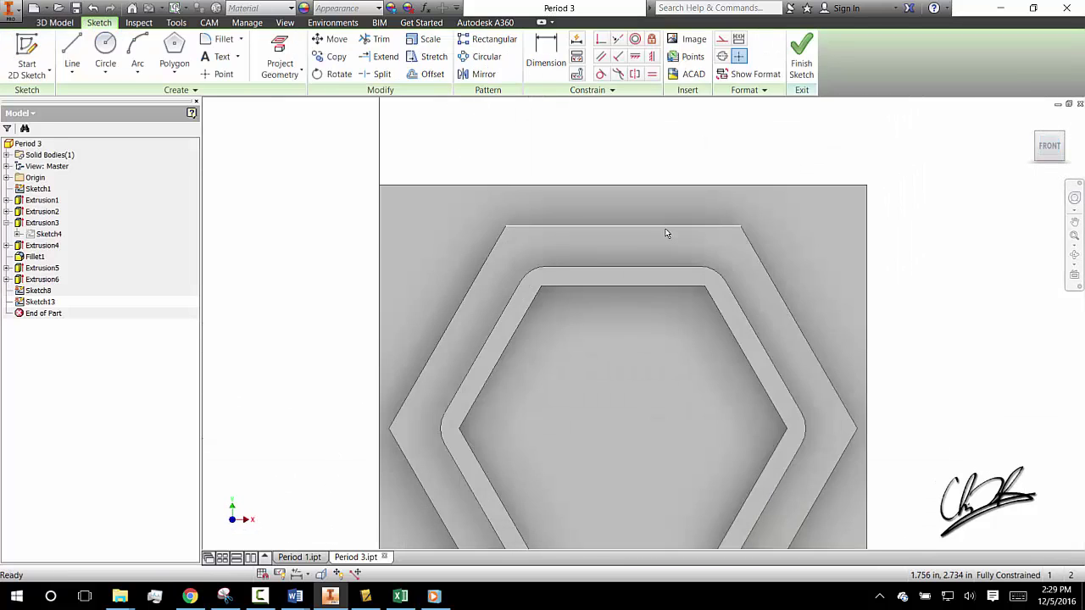
- Draw two 3/8 in diameter circles centred on the outer hexagon's upper edge, one near each end
scroll(666, 233, "up", 3)
key("c")
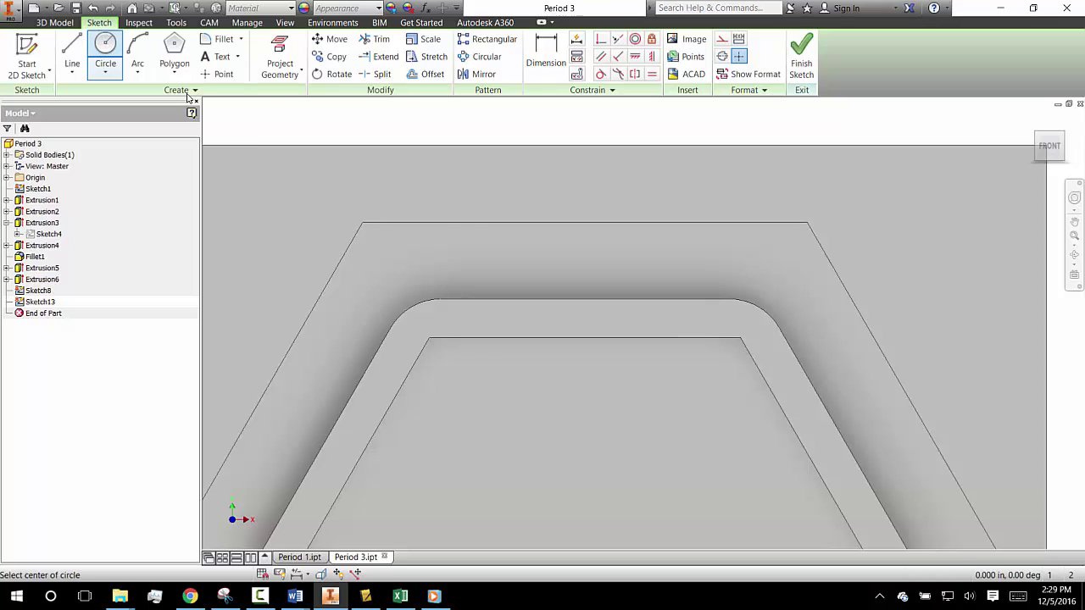
left_click(418, 223)
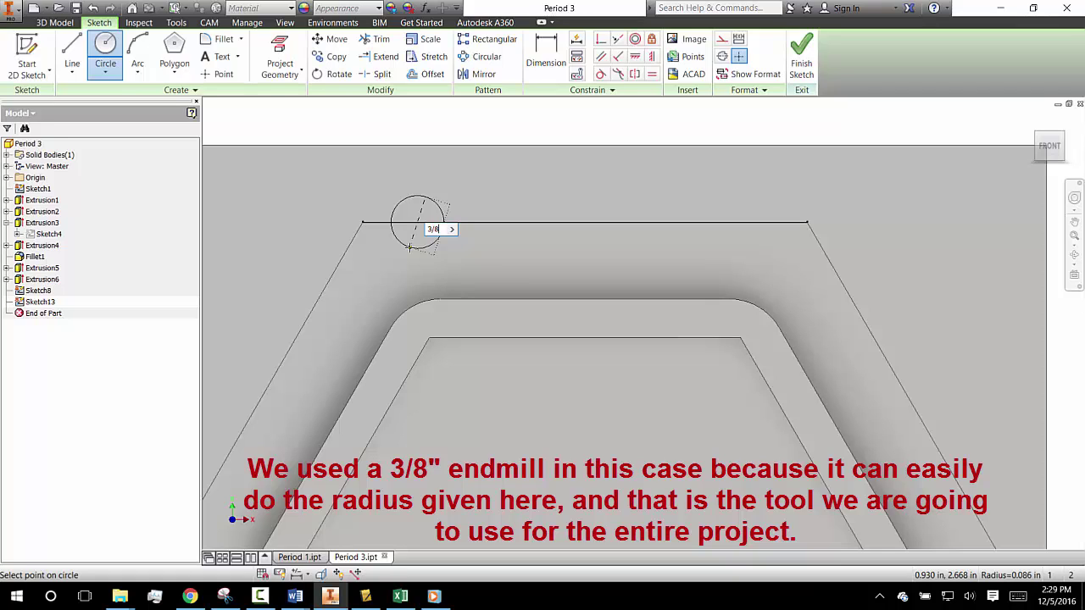
key("Return")
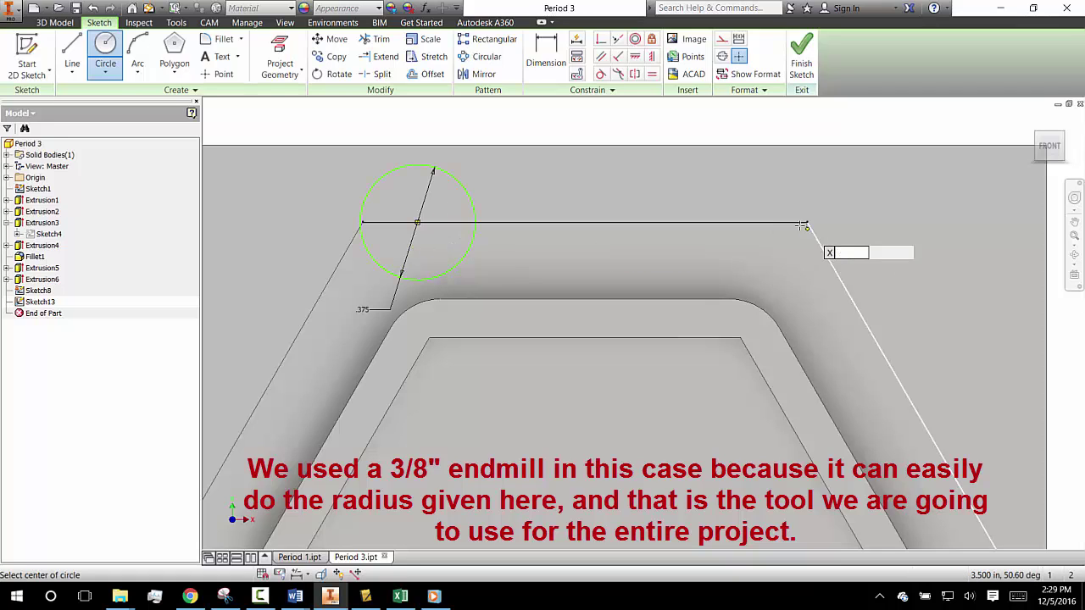
left_click(694, 222)
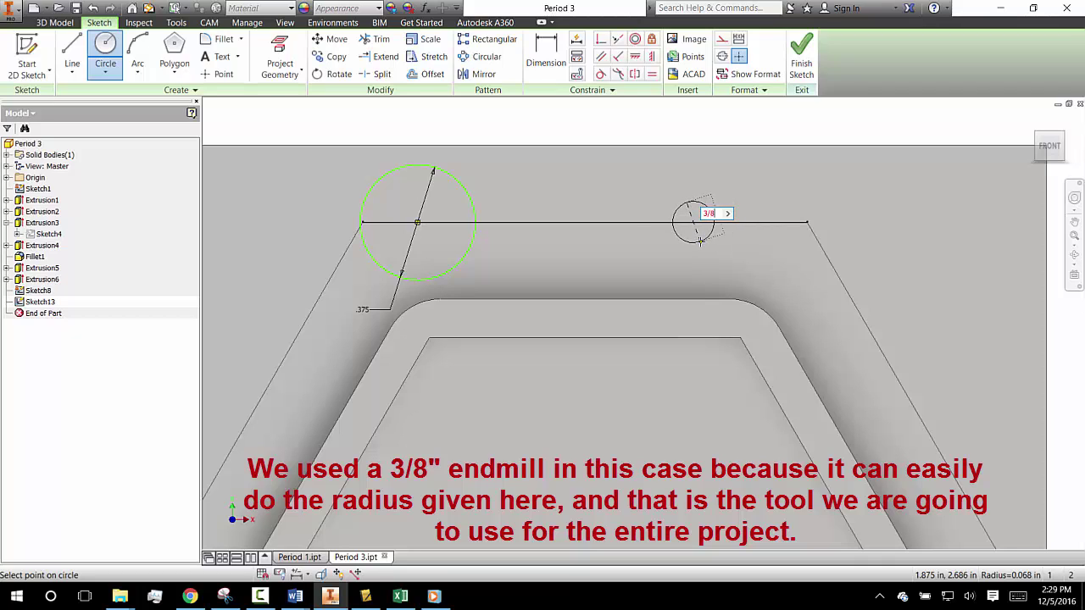
type("3/8")
key("Return")
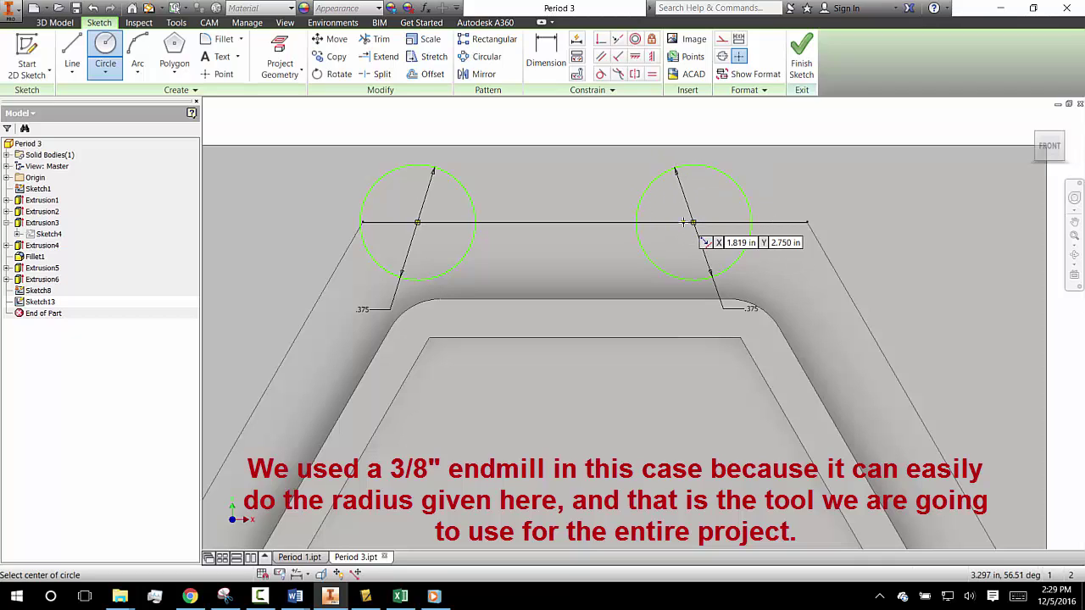
left_click(696, 222)
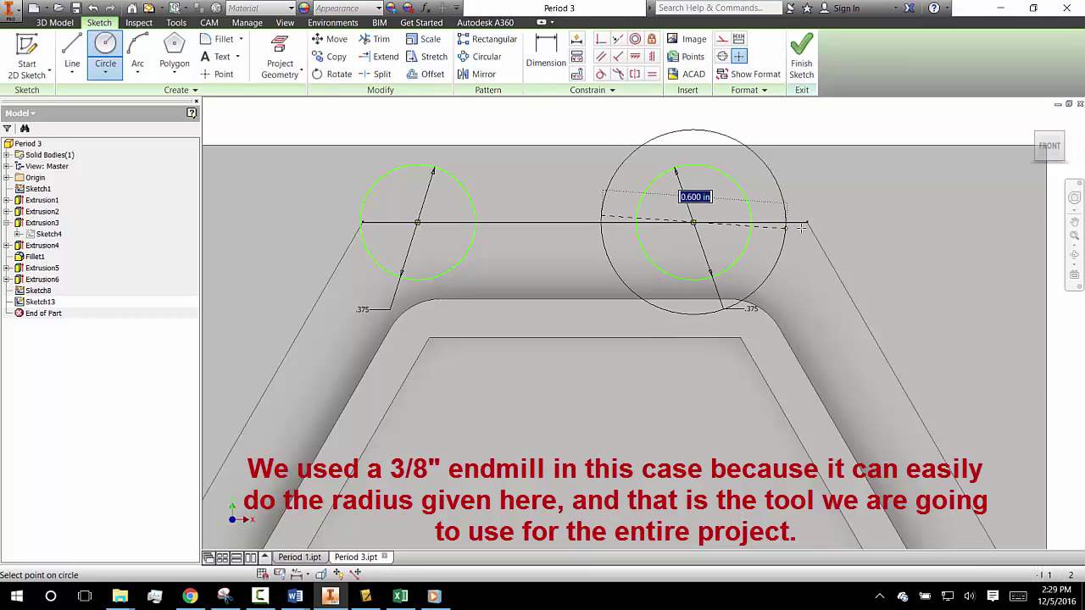
key("Escape")
- Dimension each circle's centre .5 in from the nearest corner on the hexagon's upper edge
key("d")
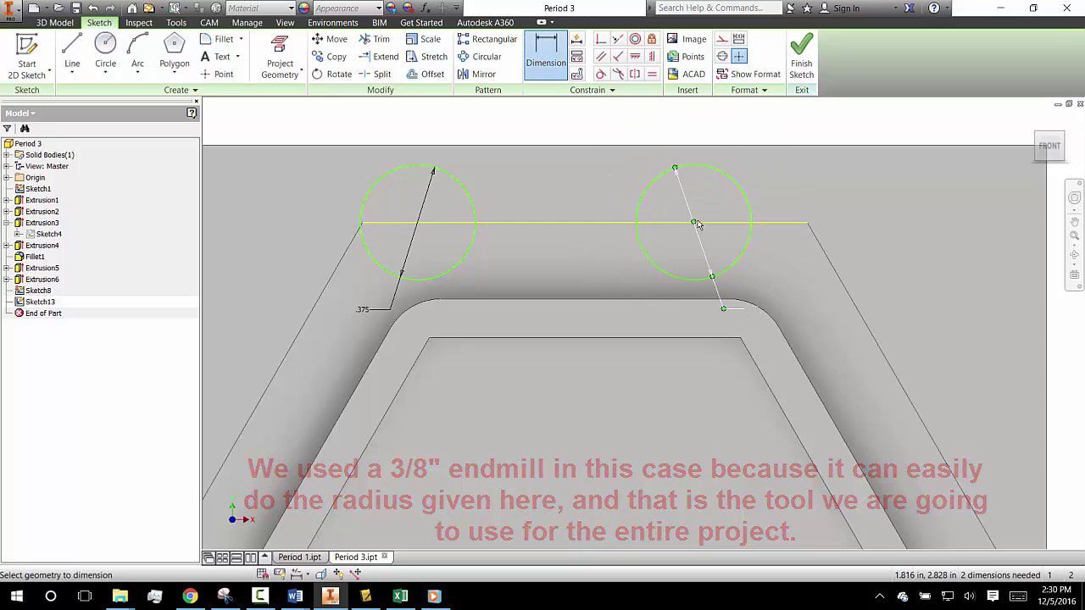
left_click(808, 223)
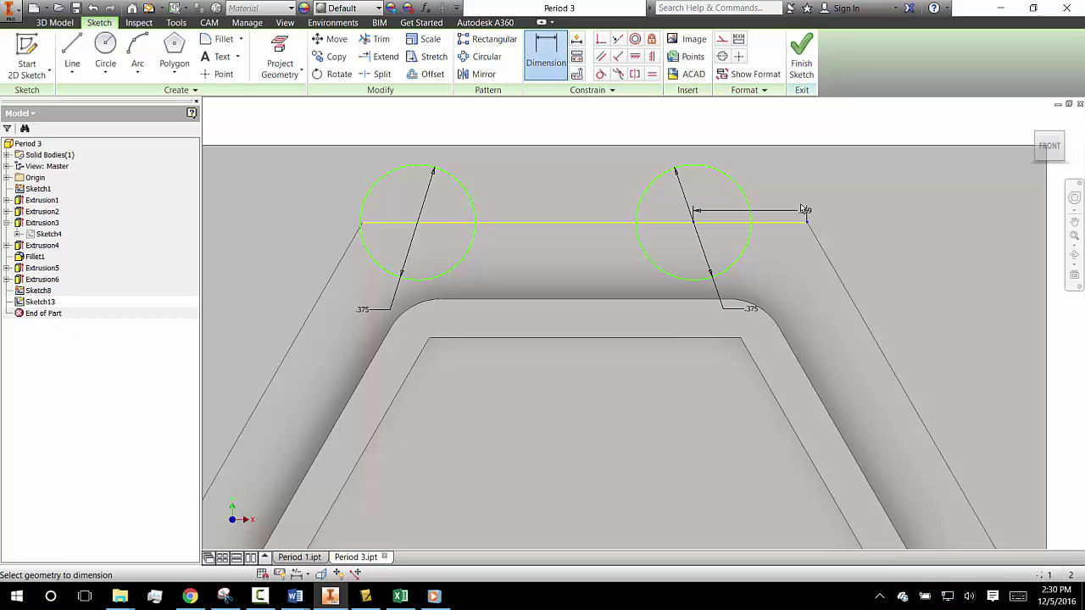
left_click(777, 187)
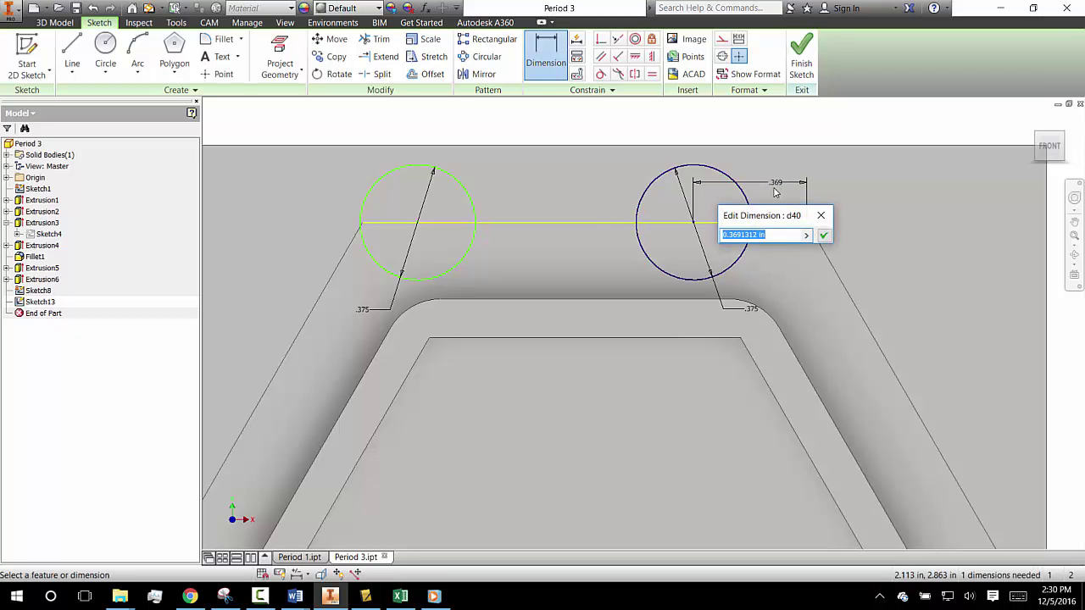
type(".5")
key("Return")
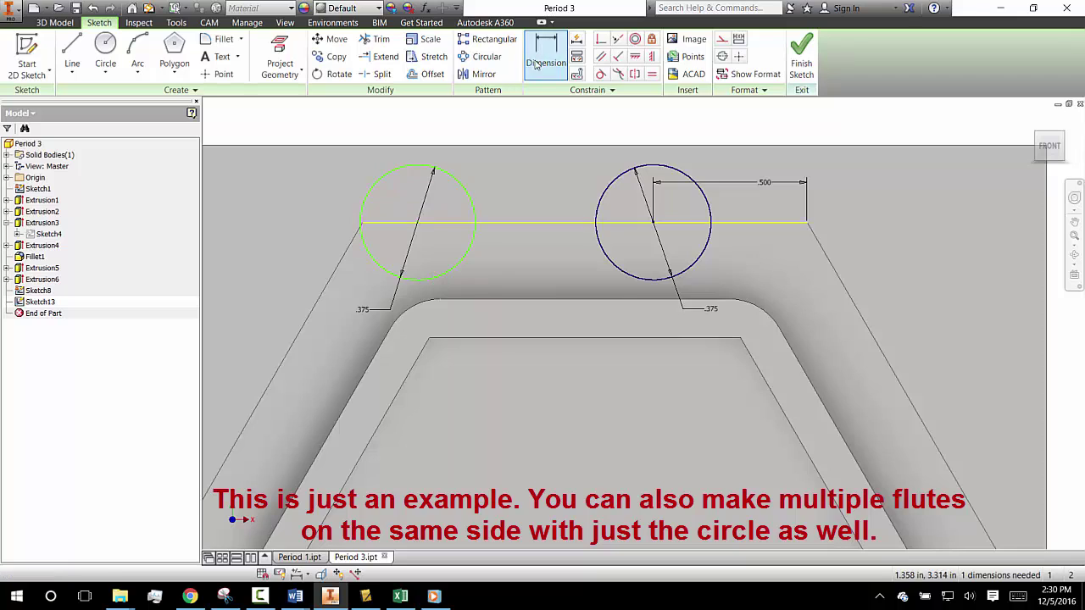
left_click(362, 226)
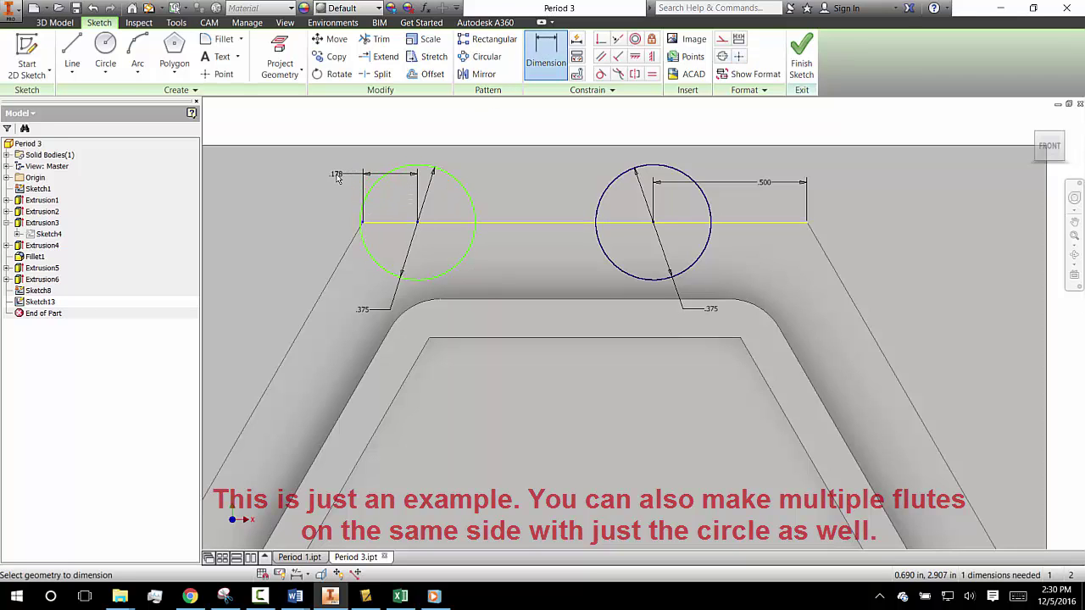
left_click(337, 177)
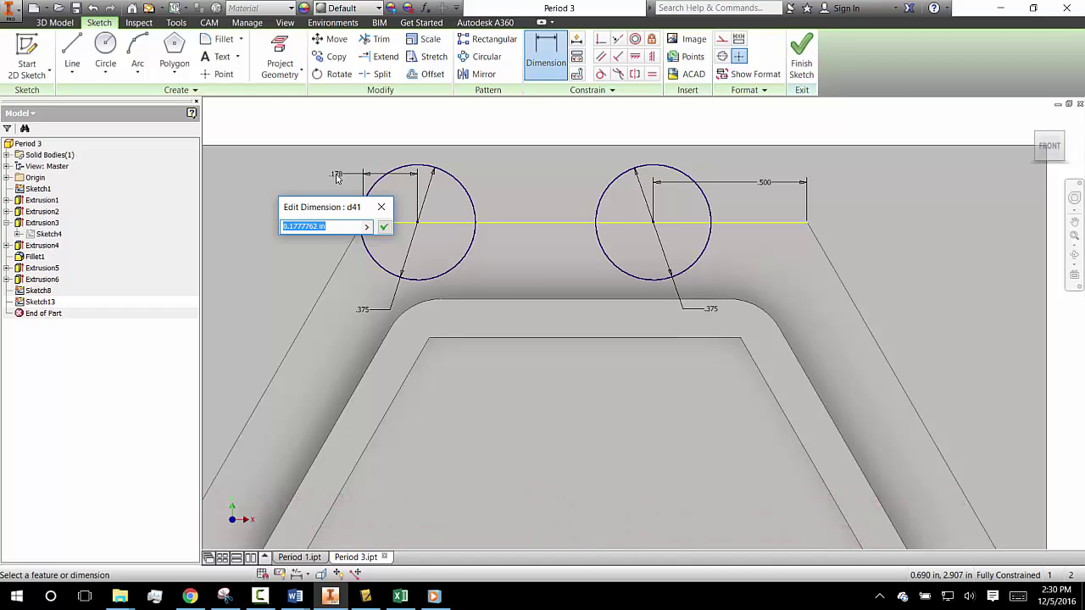
type(".5")
key("Return")
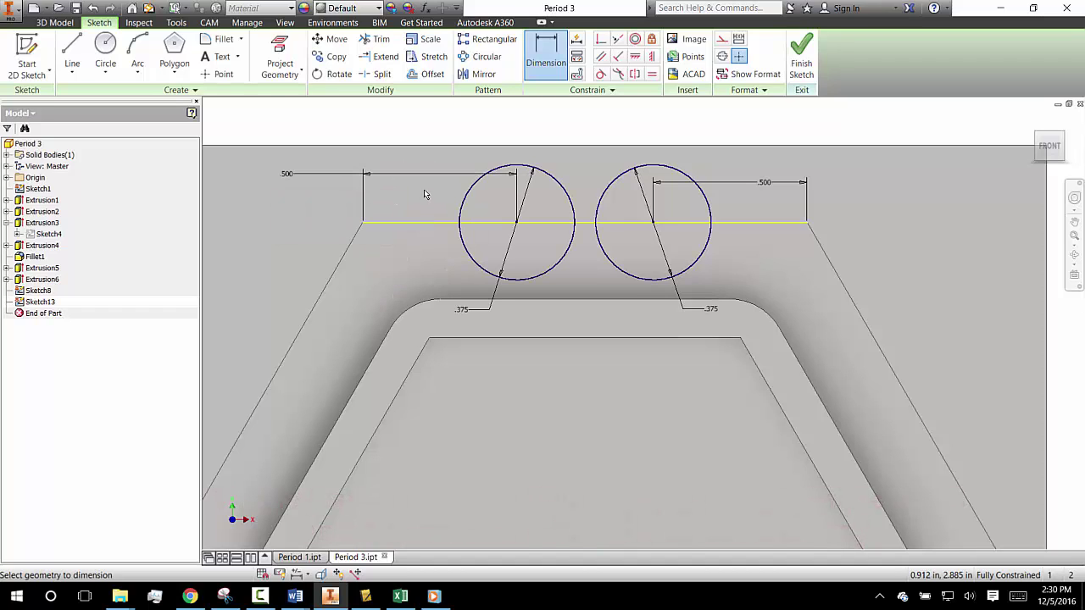
- Connect the two circles with horizontal lines across their lowest and highest points and trim away the inner arcs to form a slot
left_click(72, 53)
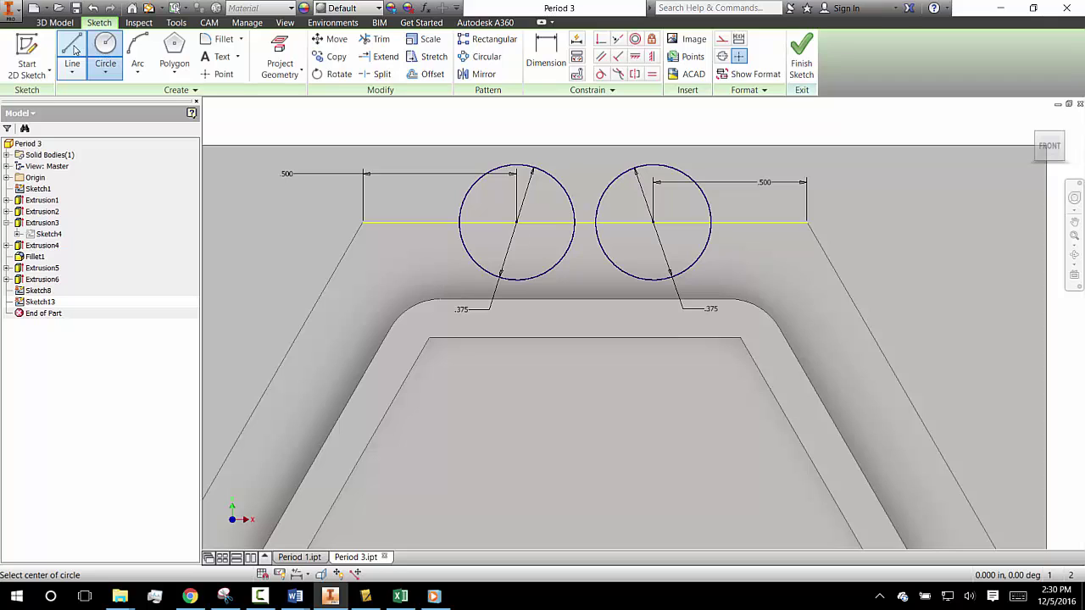
left_click(516, 279)
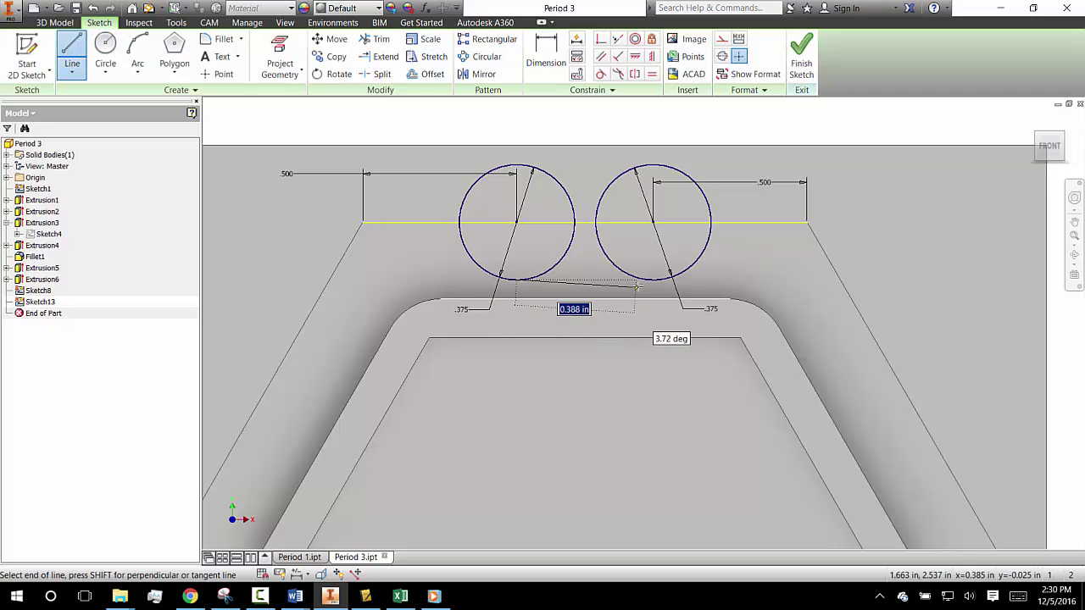
double_click(653, 280)
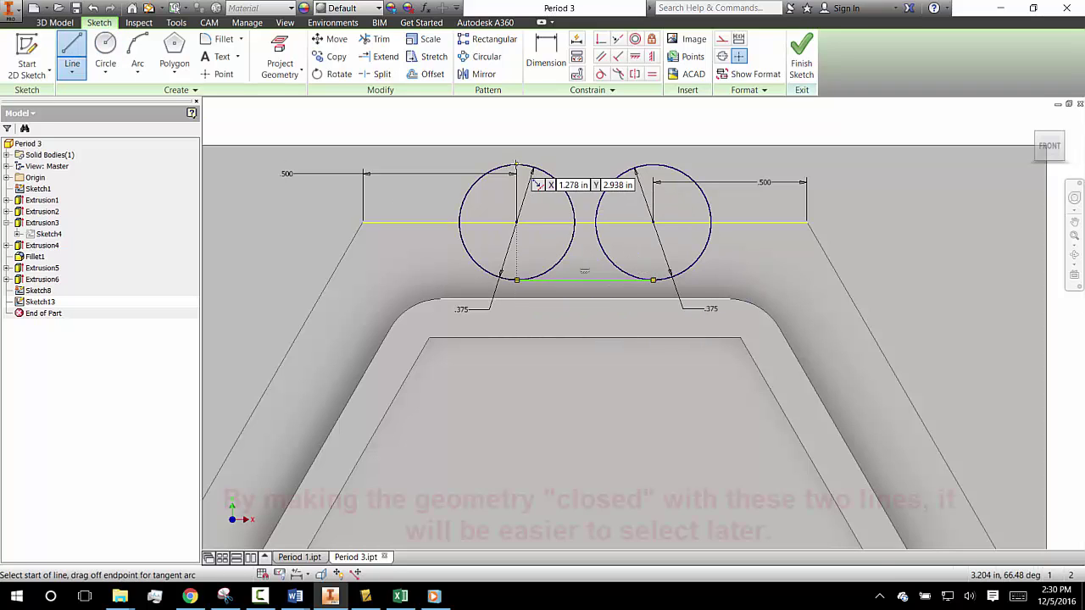
left_click(516, 164)
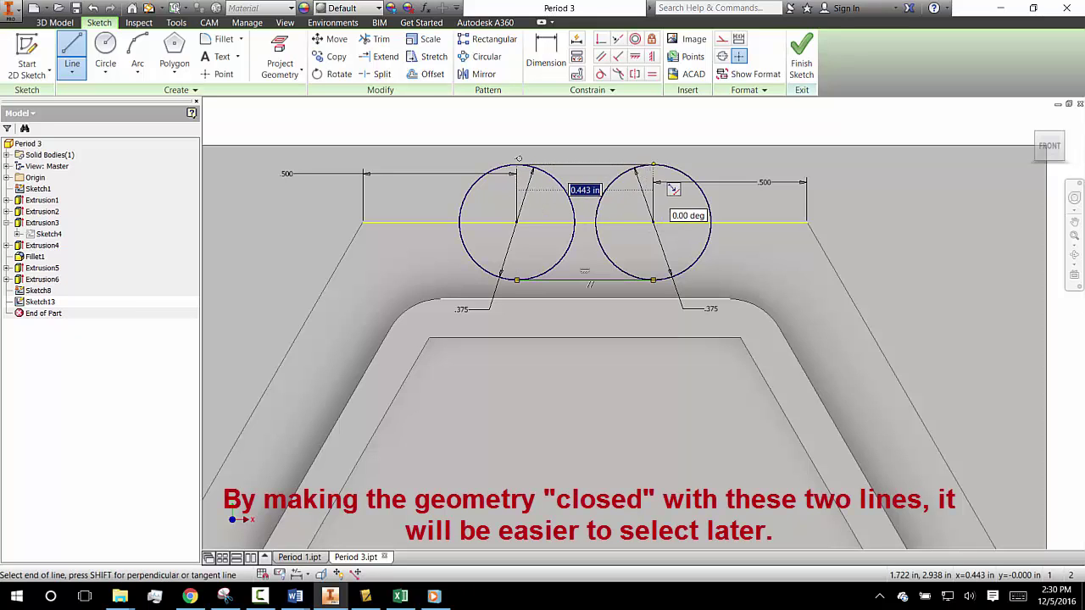
double_click(653, 165)
right_click(650, 167)
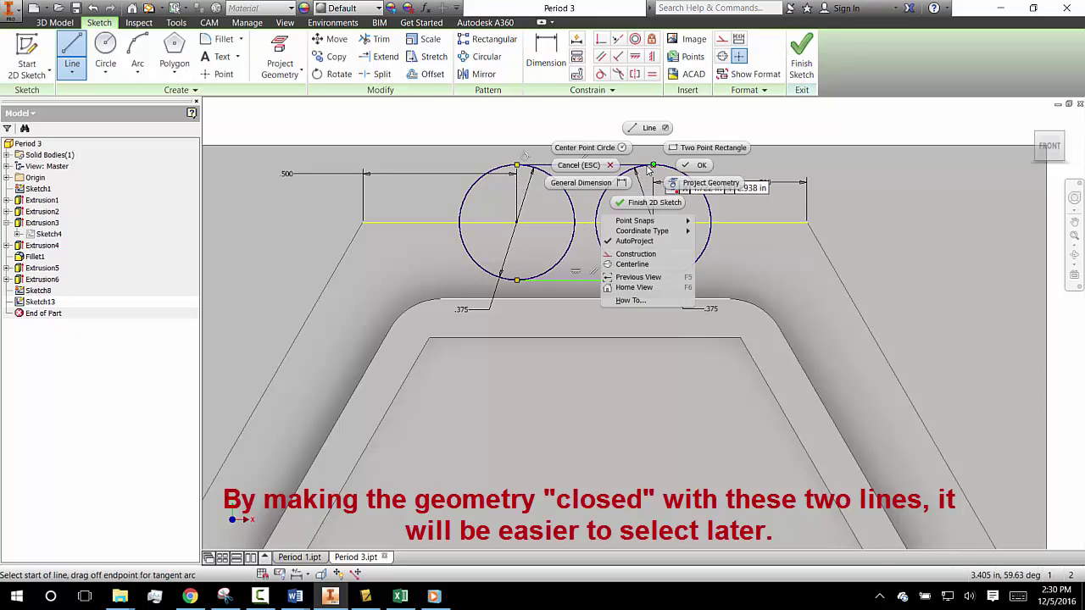
left_click(699, 165)
left_click(382, 42)
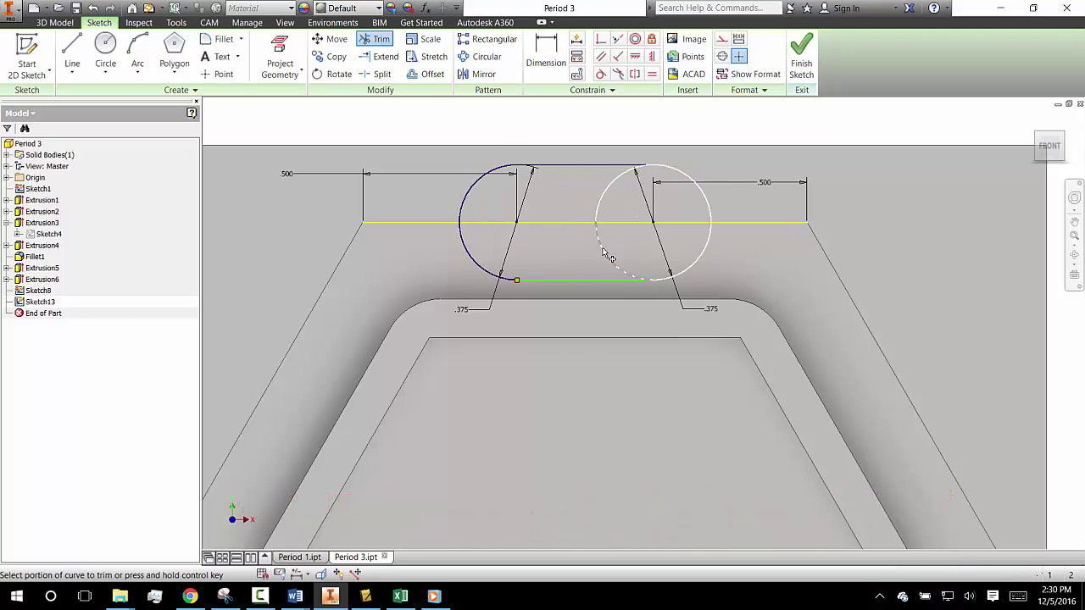
left_click(603, 203)
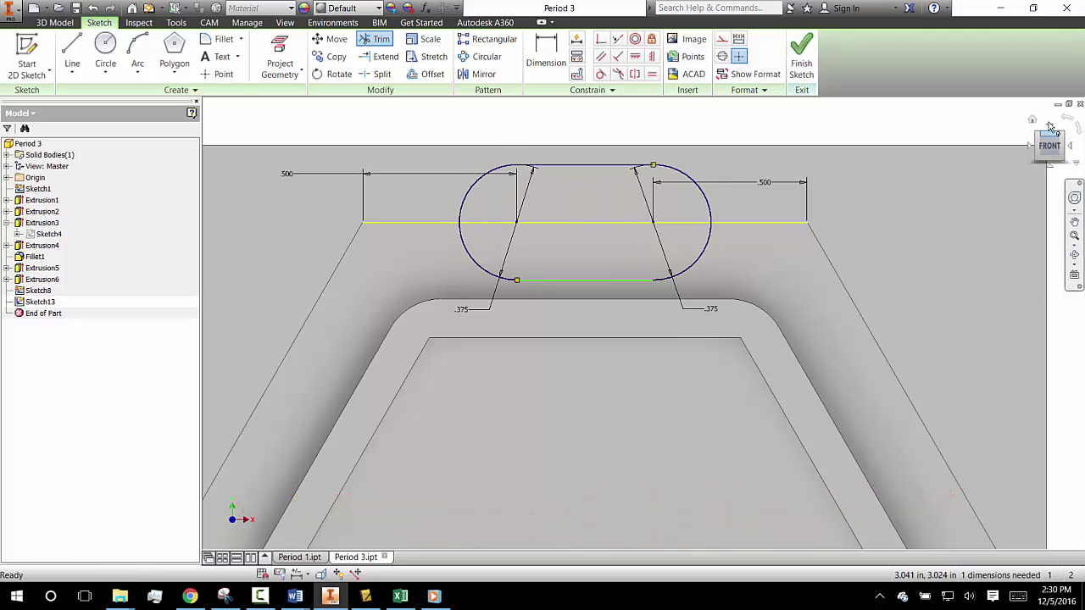
- Draw a horizontal line from the outer hexagon's right-hand corner to the hexagon's centre
left_click(1031, 122)
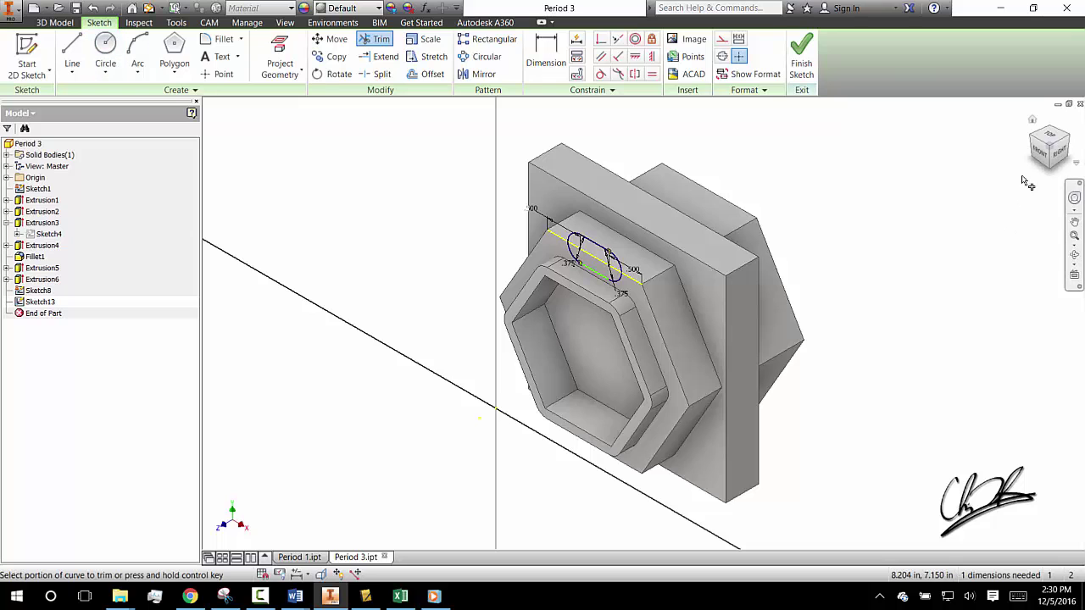
left_click(1044, 157)
key("l")
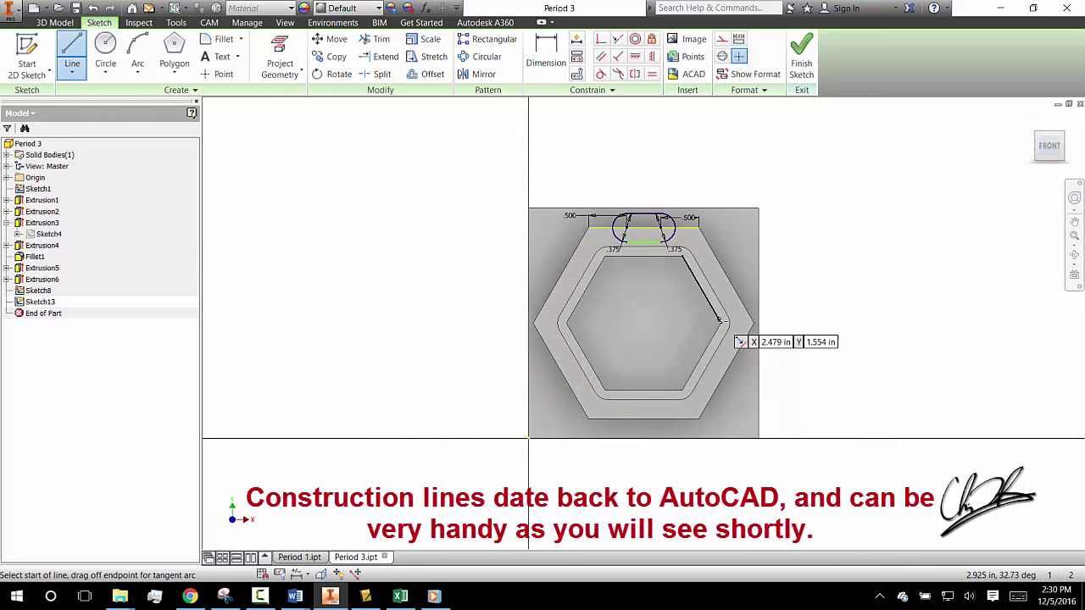
left_click(753, 323)
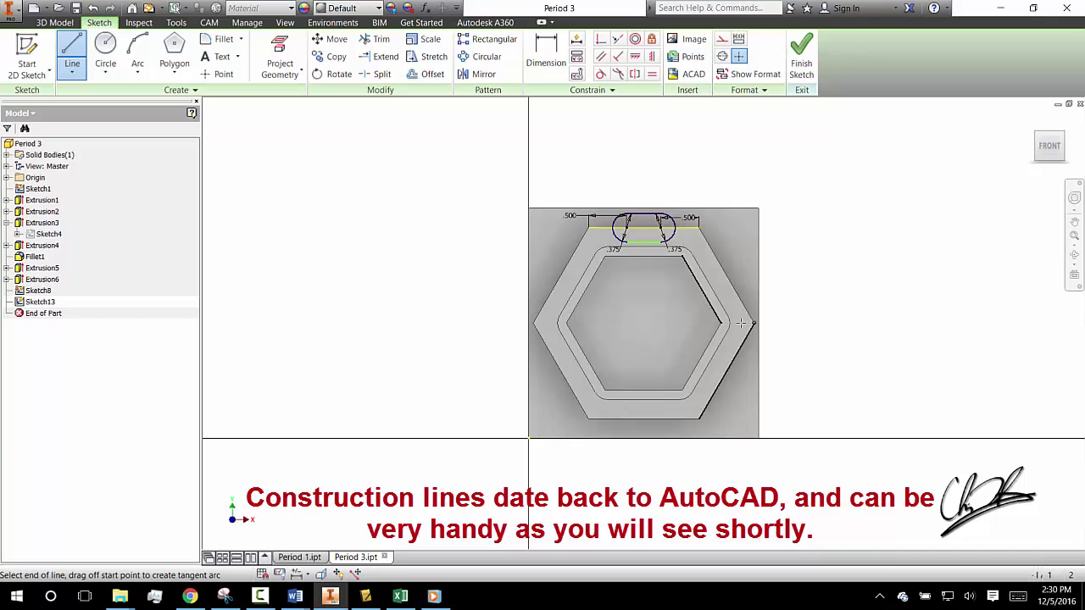
left_click(644, 323)
right_click(644, 323)
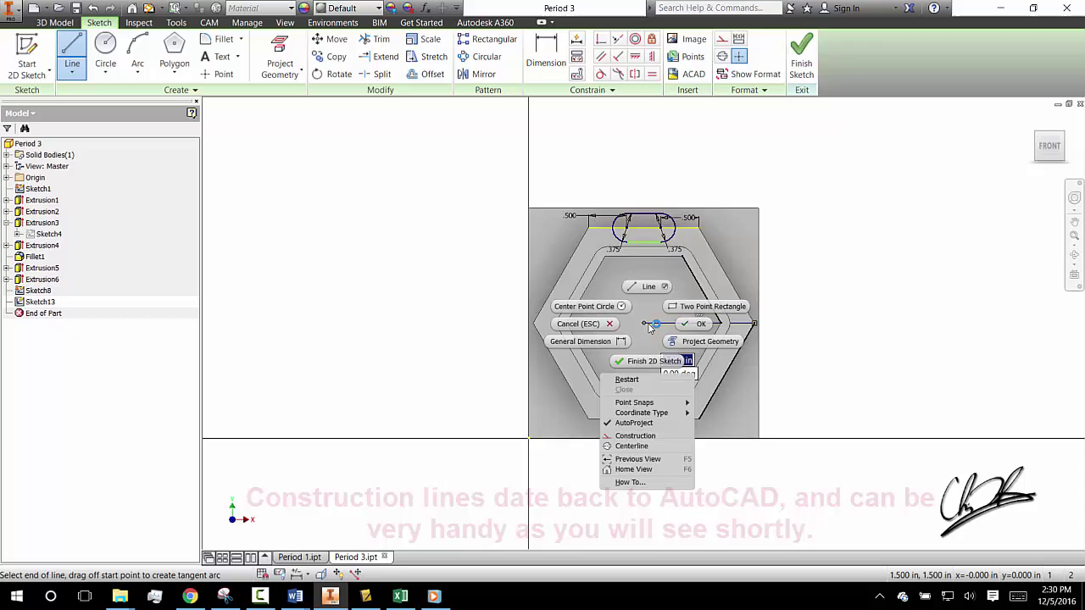
left_click(695, 326)
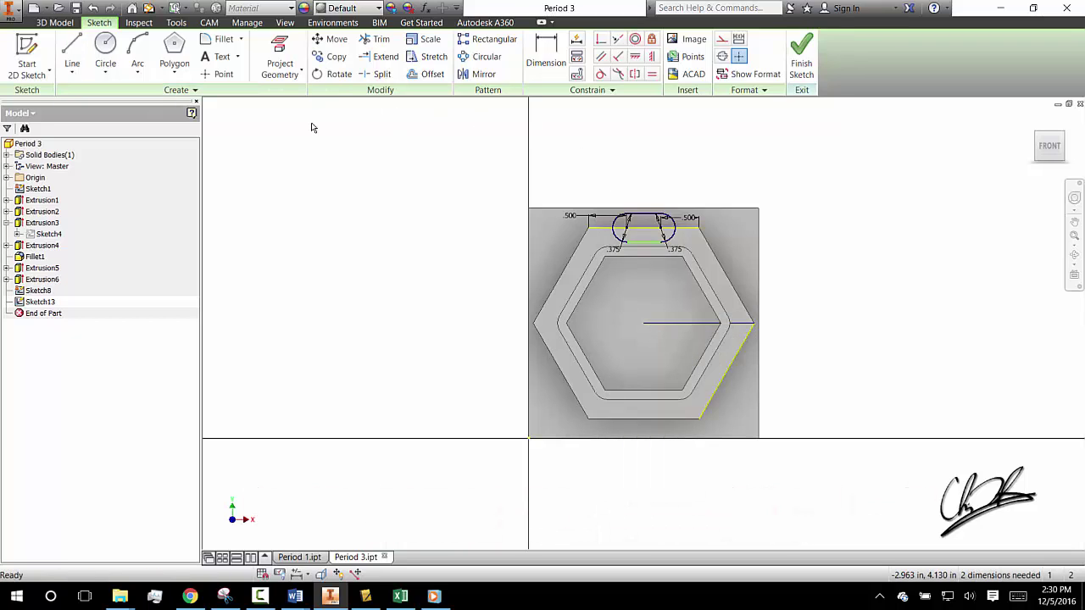
- Circular-pattern the slot outline about the hexagon's centre with 6 copies over 360 deg, and finish the sketch
left_click(487, 58)
left_click_drag(600, 201, 683, 249)
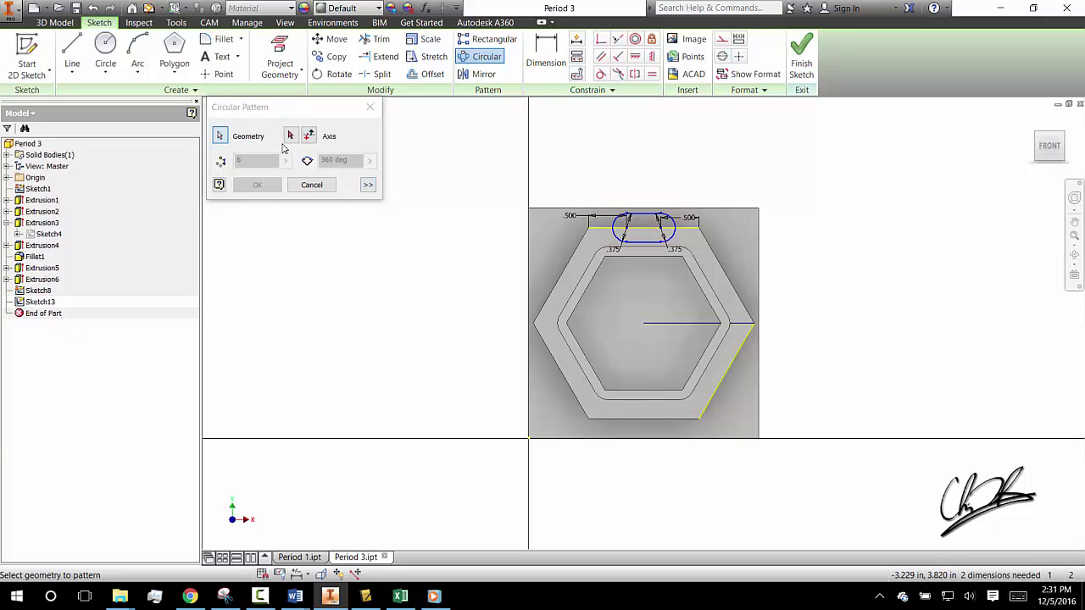
left_click(290, 136)
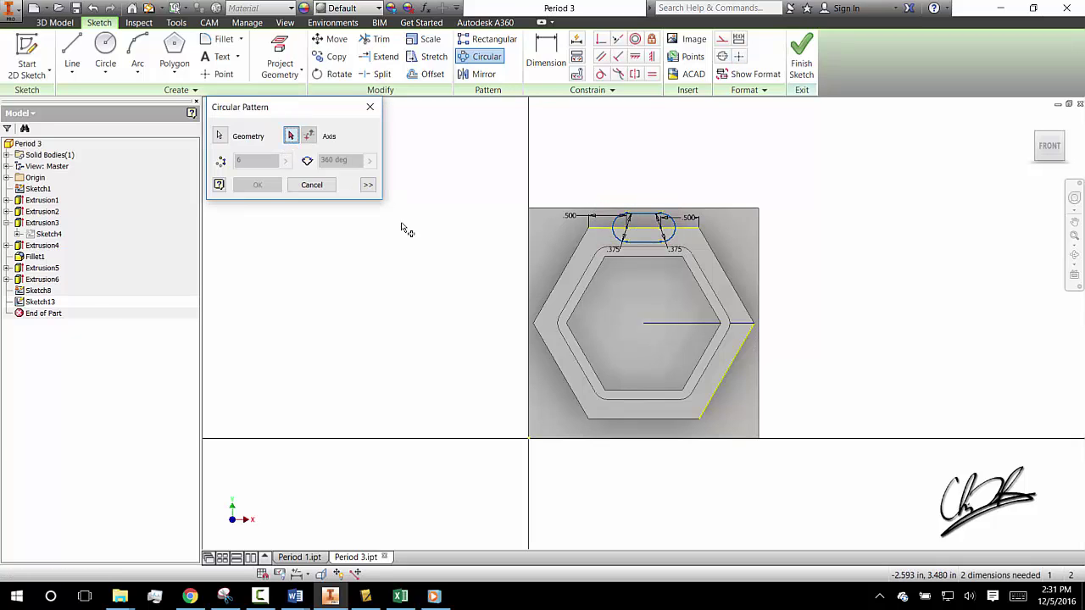
left_click(643, 326)
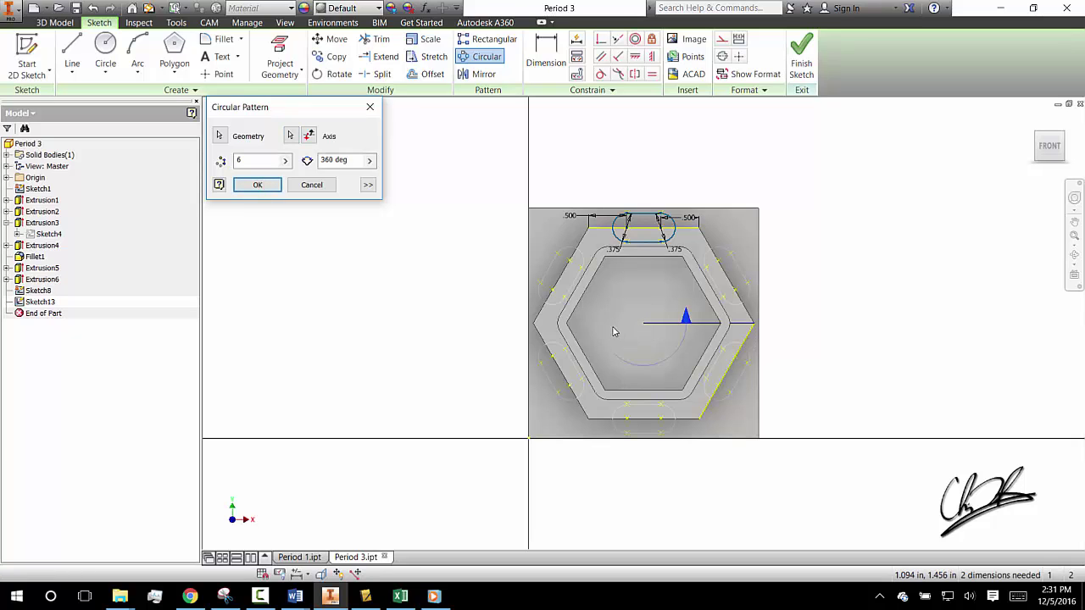
scroll(615, 331, "up", 3)
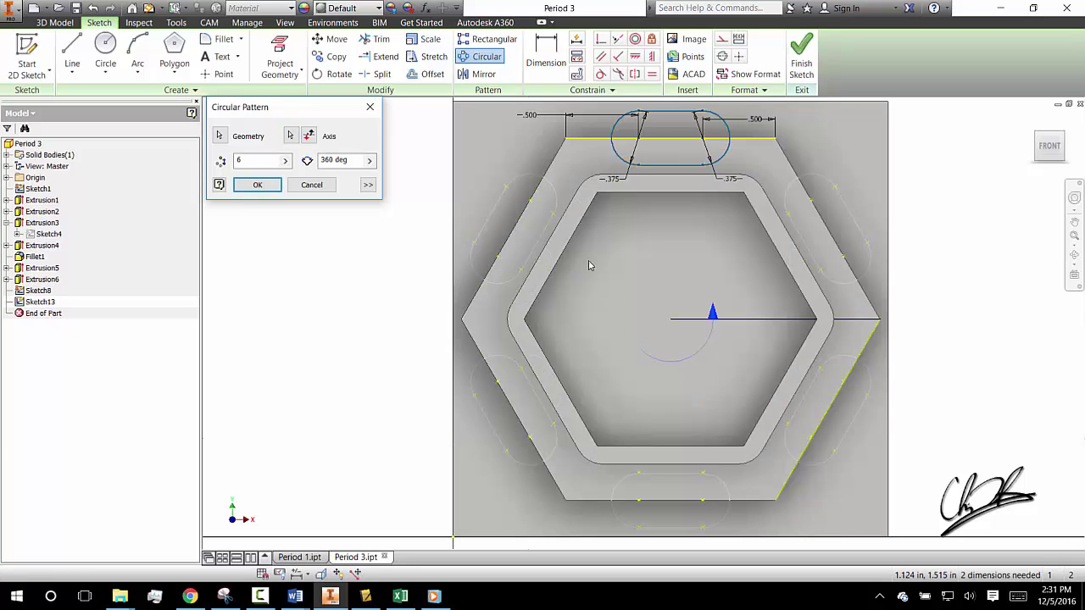
left_click(258, 187)
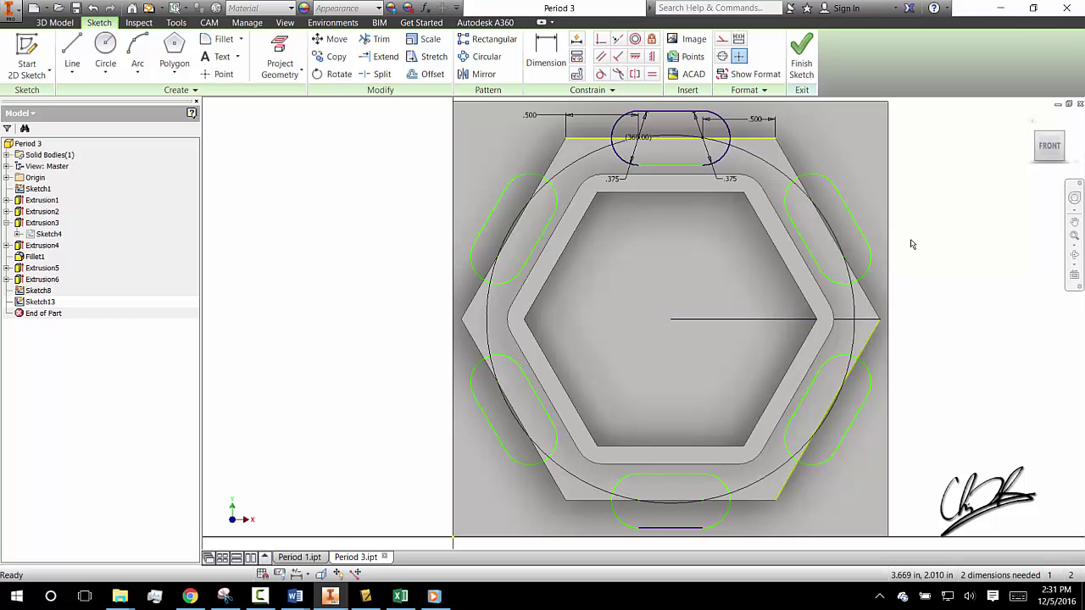
right_click(950, 301)
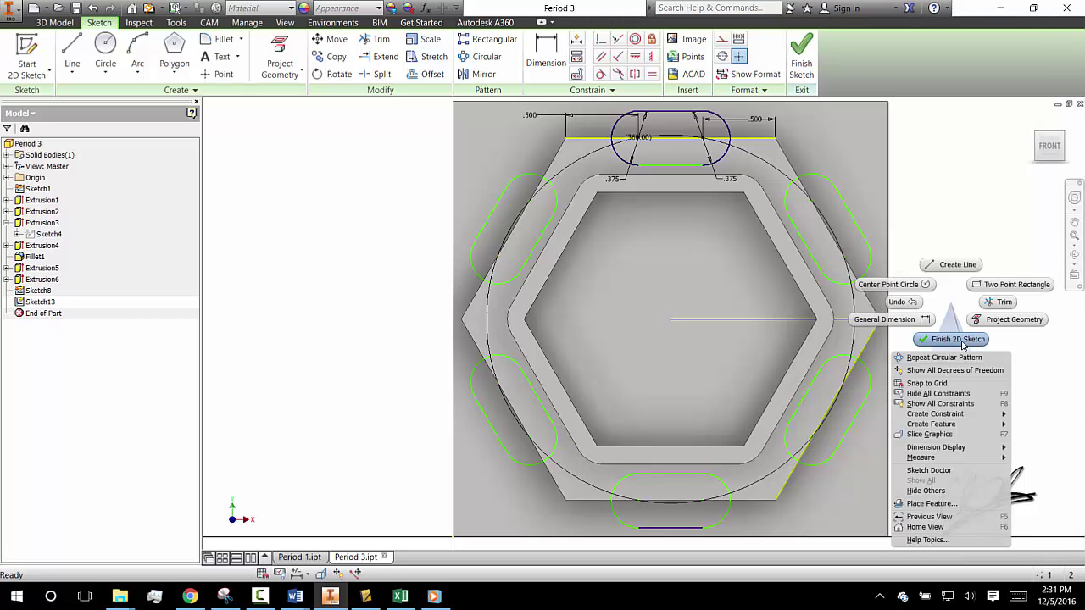
left_click(956, 339)
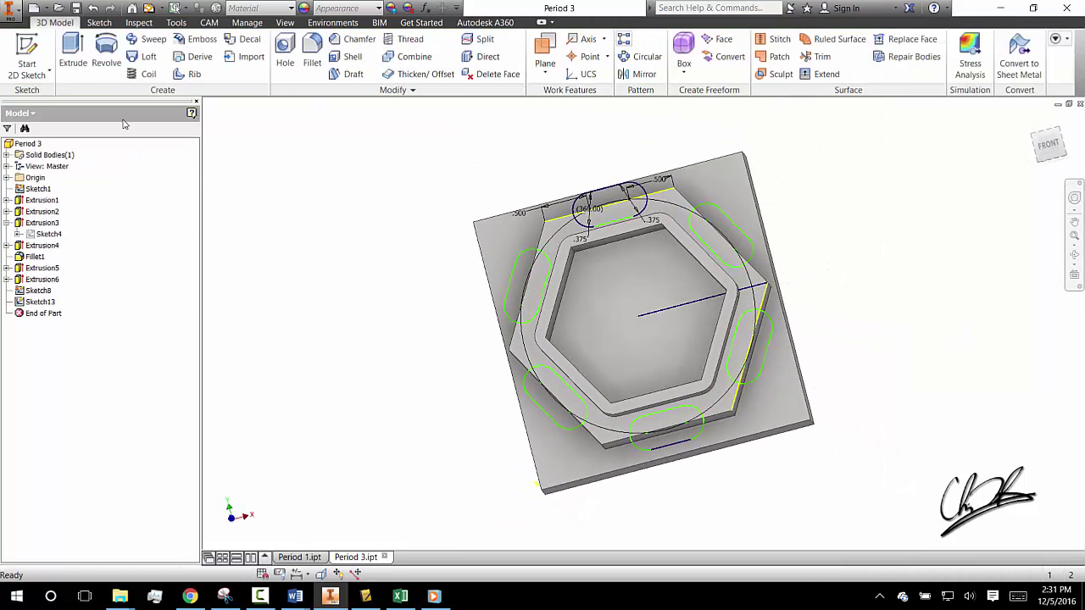
- Cut all six slot profiles .25 in deep into the outer hexagon with Extrude
left_click(67, 61)
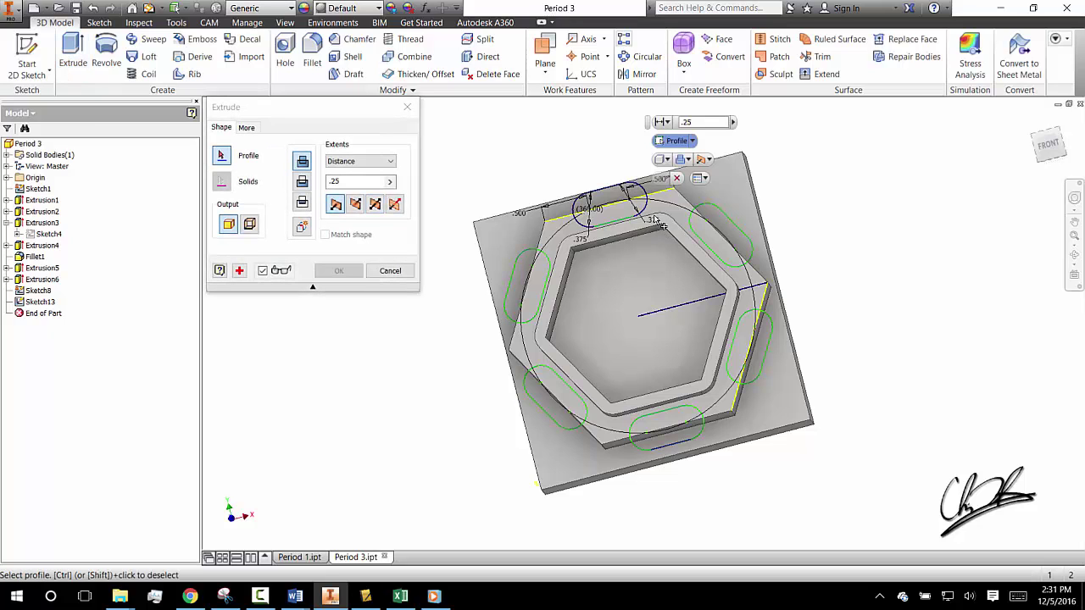
left_click(302, 182)
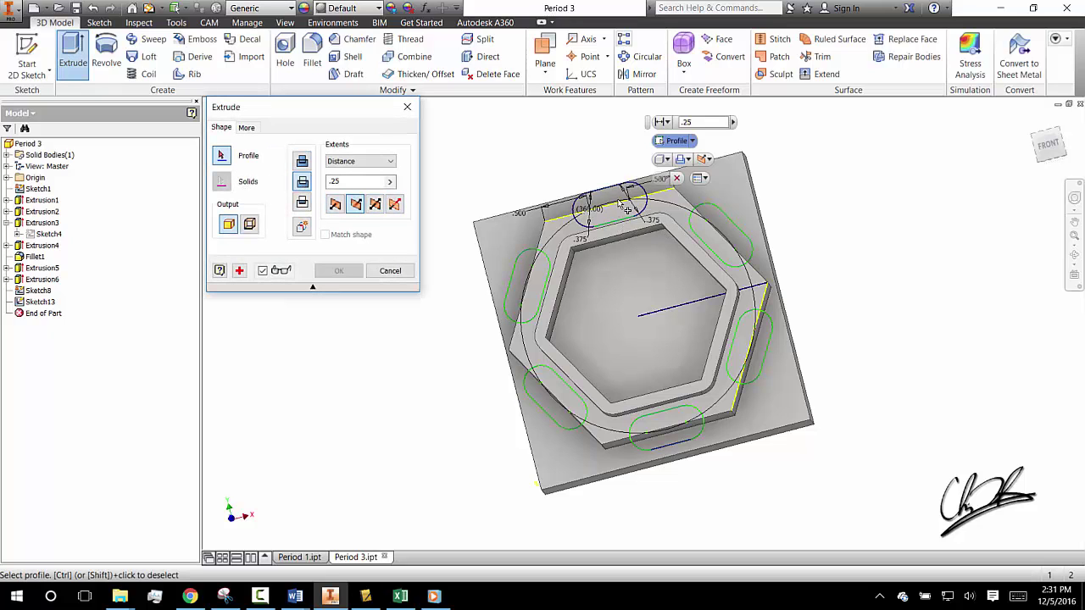
left_click(617, 202)
left_click(734, 234)
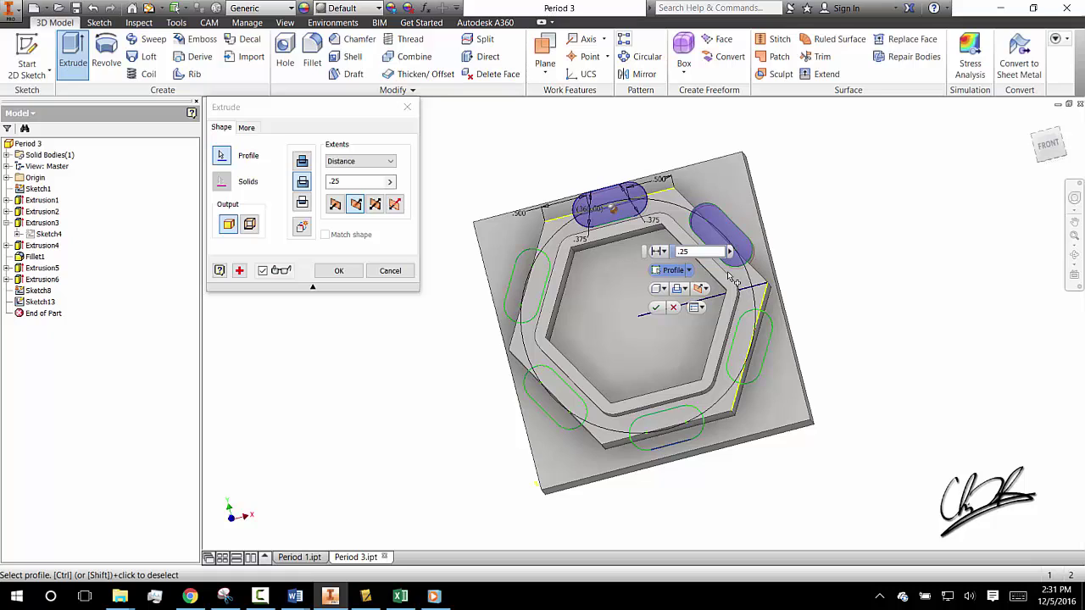
left_click(755, 364)
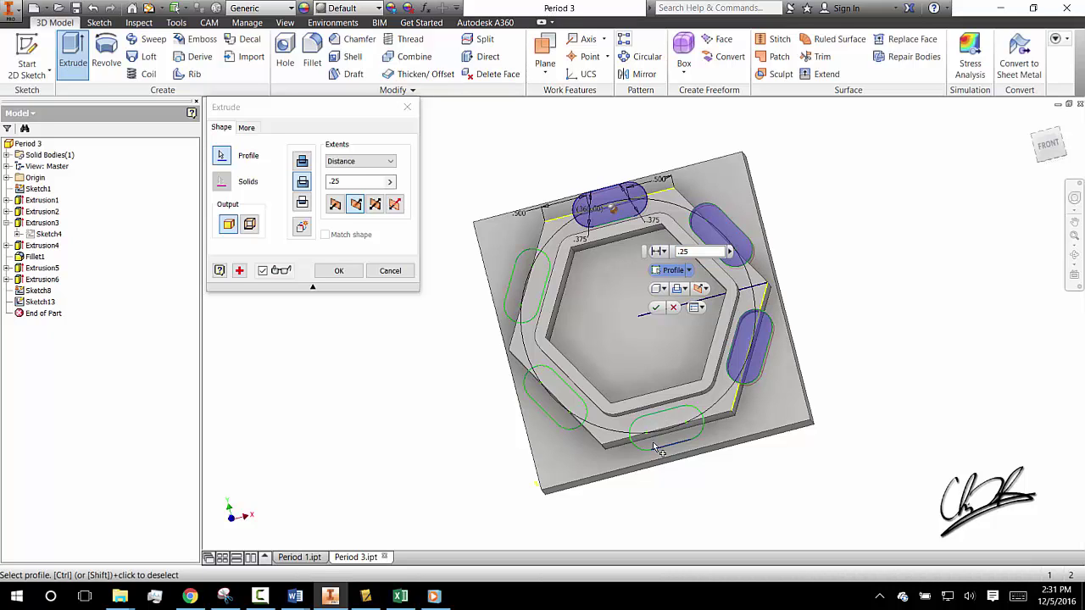
left_click(666, 428)
left_click(556, 397)
left_click(519, 294)
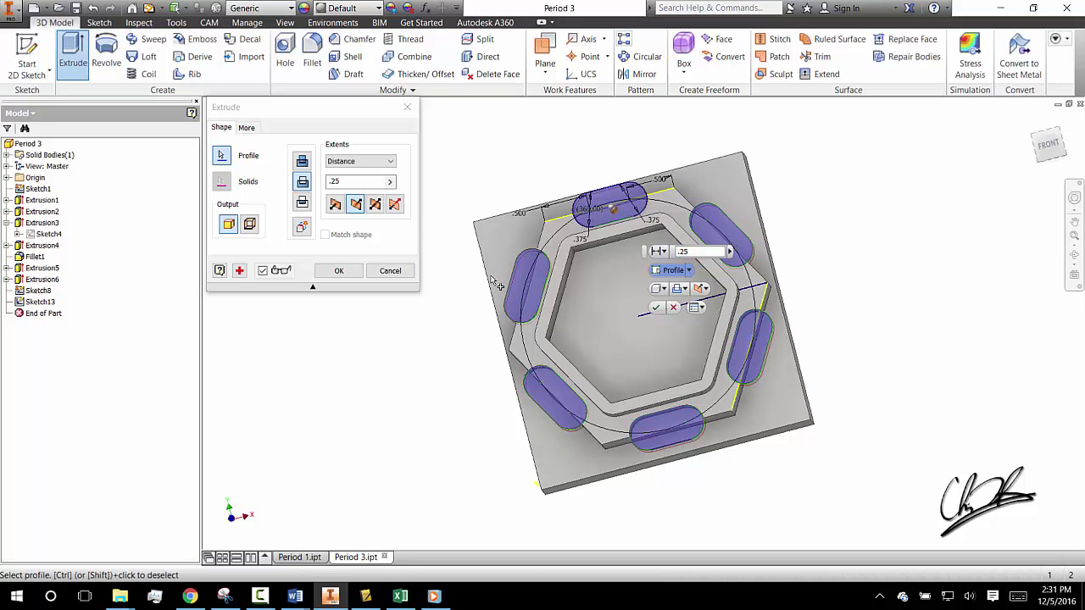
left_click(303, 201)
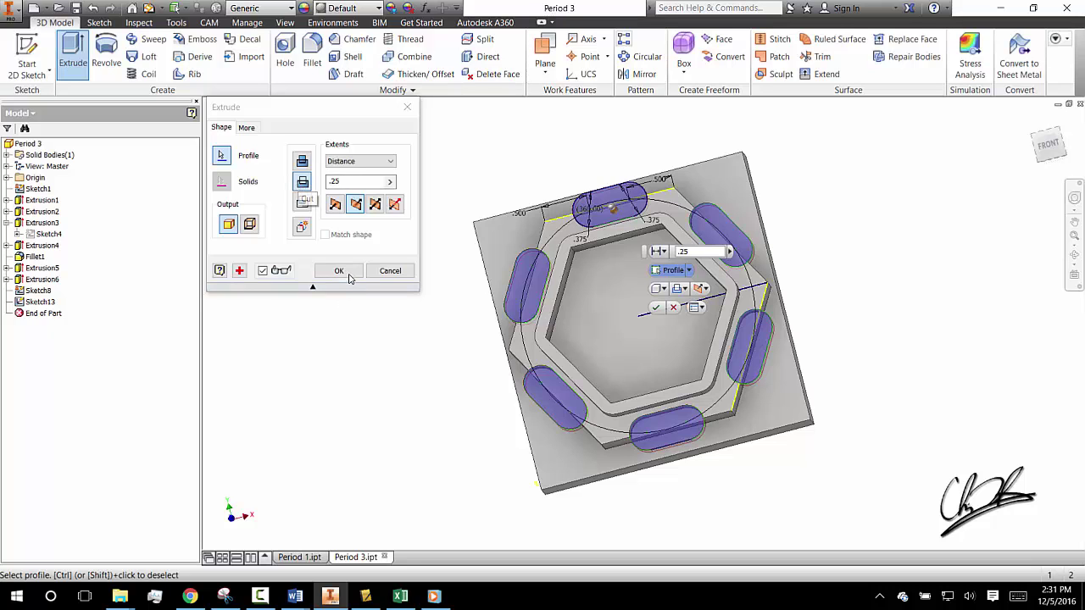
left_click(338, 270)
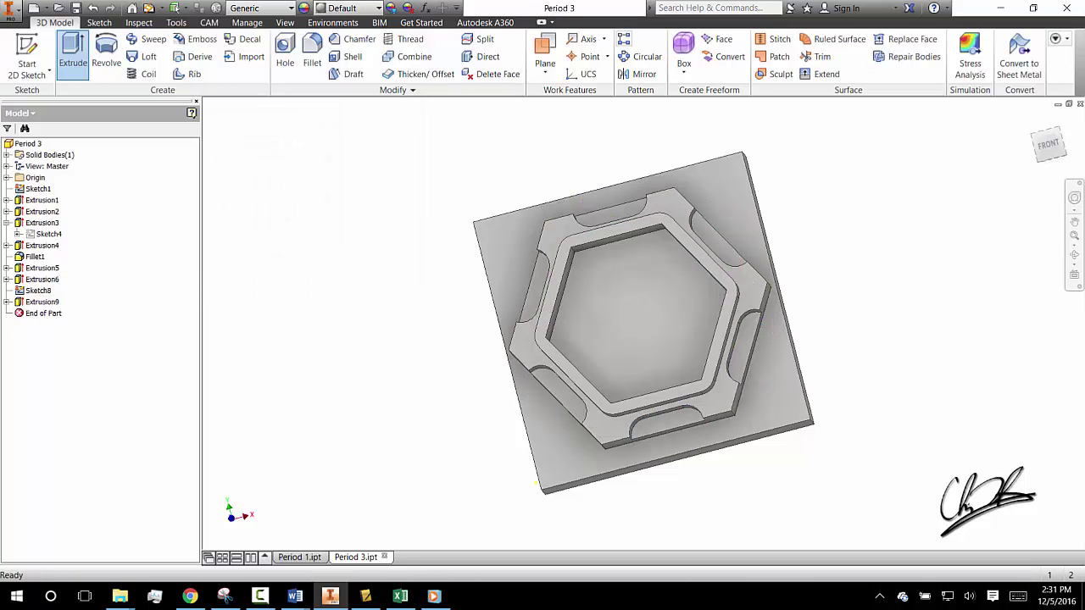
left_click(1075, 258)
left_click_drag(692, 332, 631, 328)
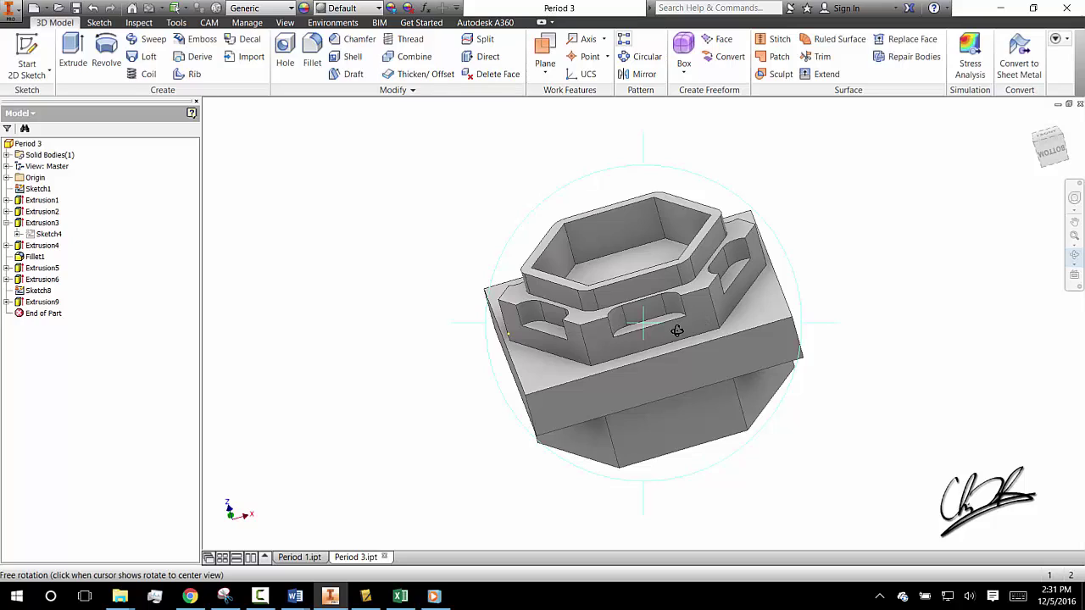
left_click(261, 598)
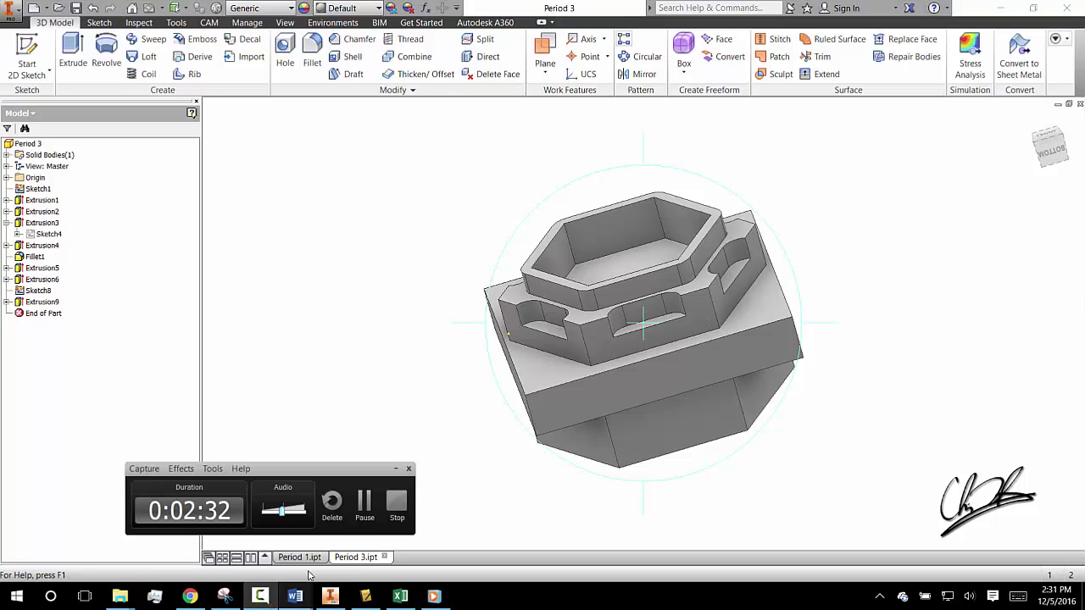
left_click(364, 507)
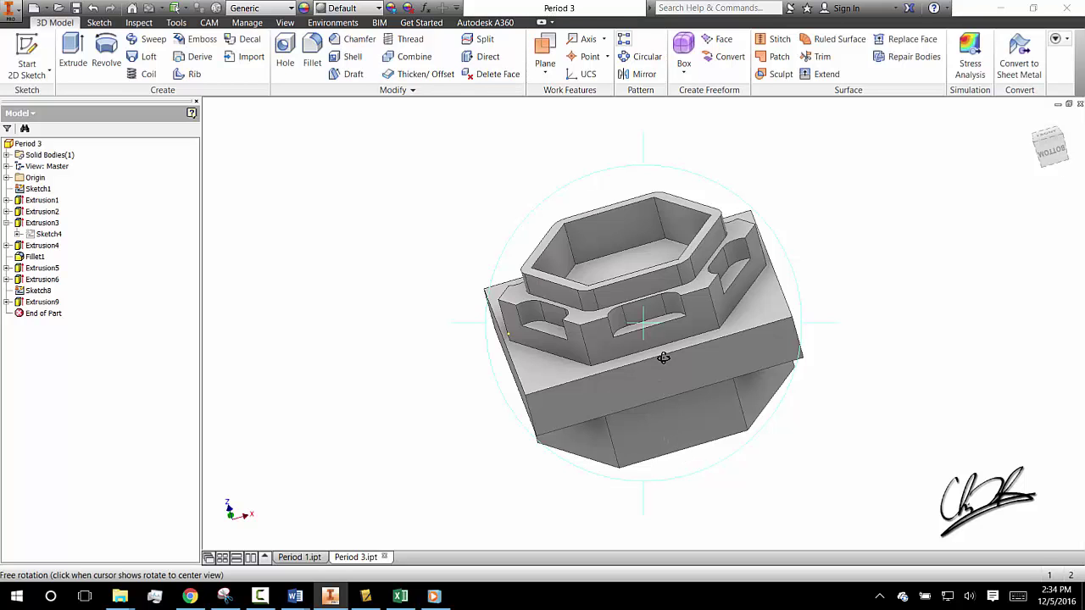
- Start a new 2D sketch on the hexagonal rim face on the plate's back side and face the fluted front side
mouse_move(661, 346)
left_mouse_down()
mouse_move(625, 226)
mouse_move(607, 212)
mouse_move(695, 416)
mouse_move(723, 465)
mouse_move(744, 466)
mouse_move(678, 402)
mouse_move(664, 293)
mouse_move(692, 302)
left_mouse_up()
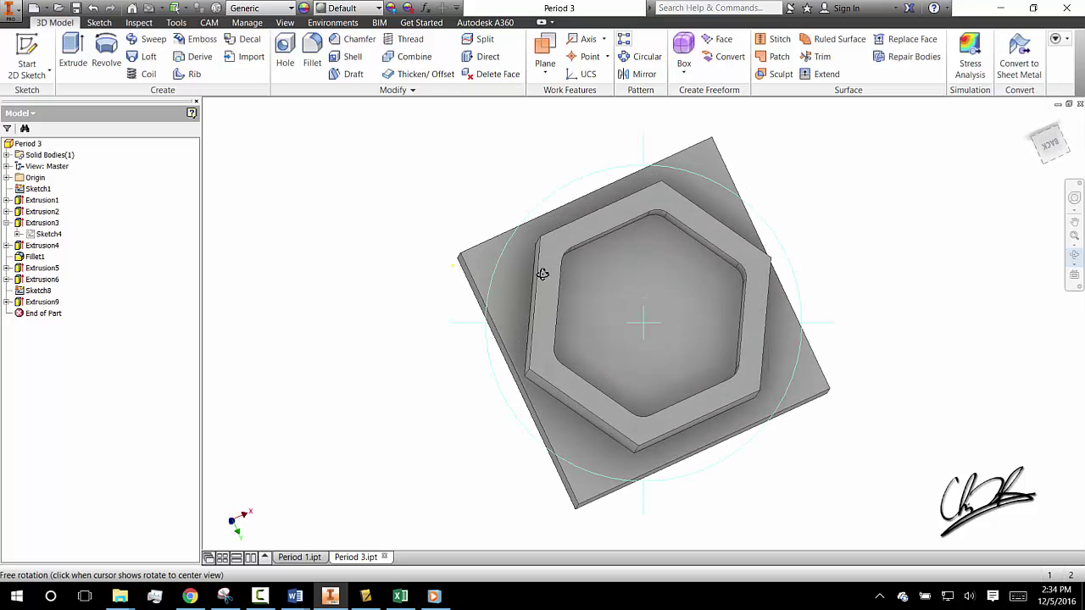
left_click(28, 51)
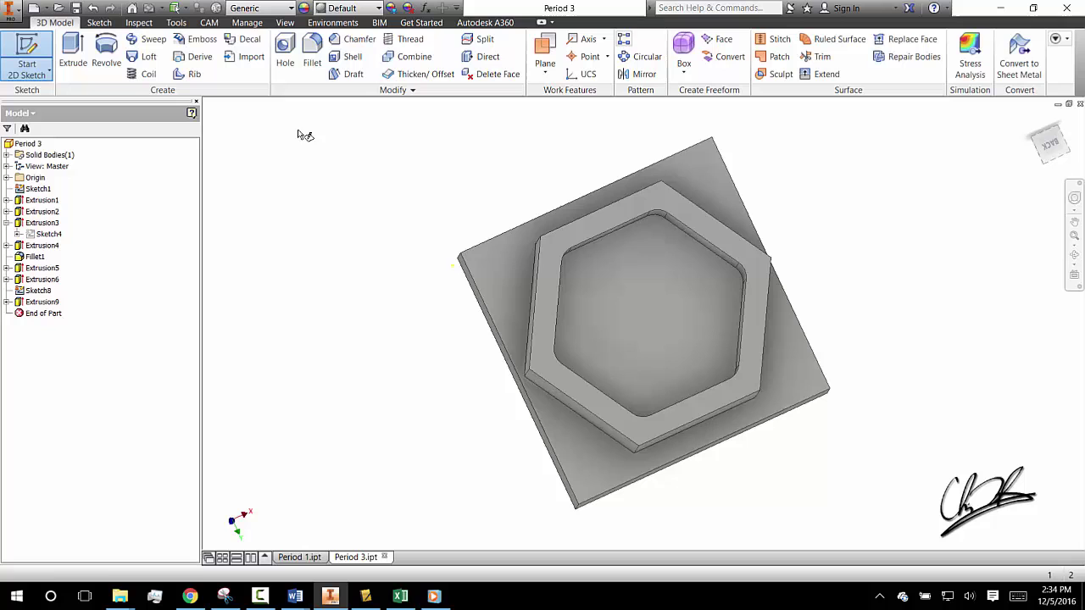
left_click(597, 227)
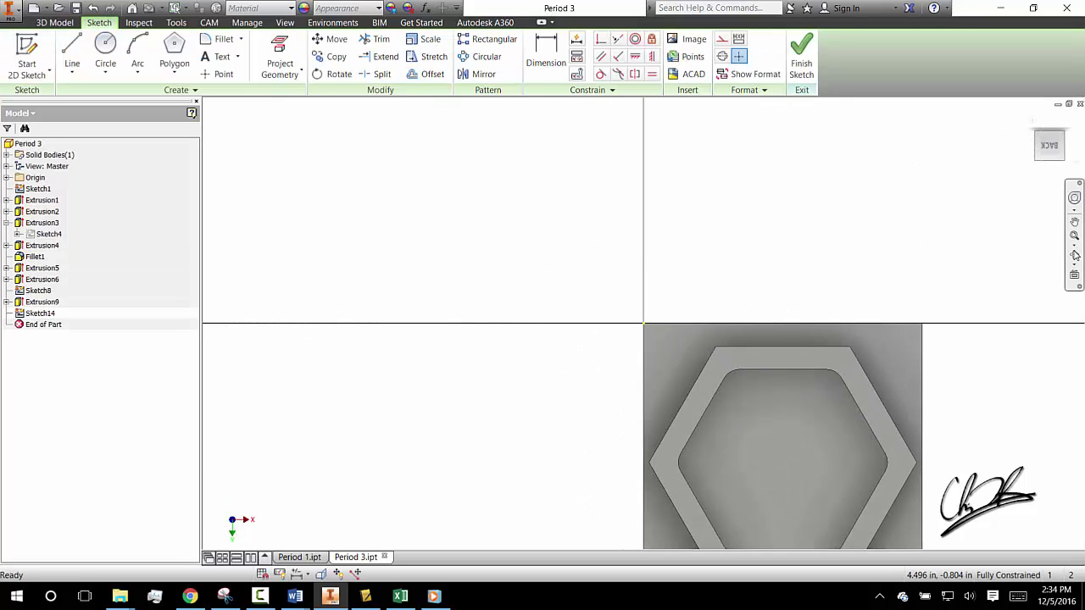
left_click(1074, 254)
mouse_move(721, 416)
left_mouse_down()
mouse_move(623, 234)
mouse_move(588, 213)
mouse_move(552, 248)
mouse_move(573, 226)
left_mouse_up()
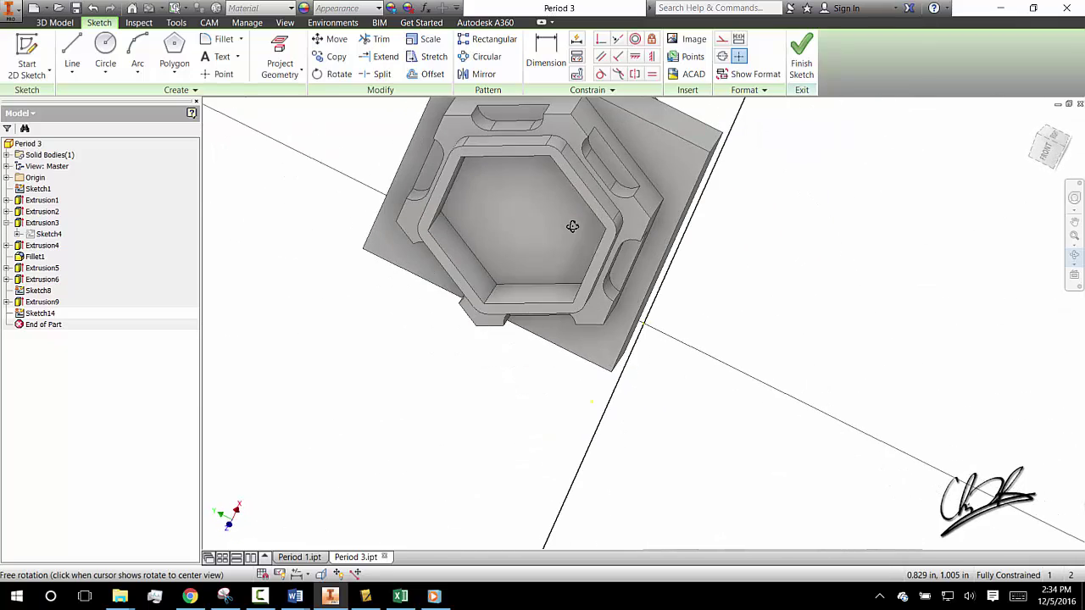
left_click(1049, 155)
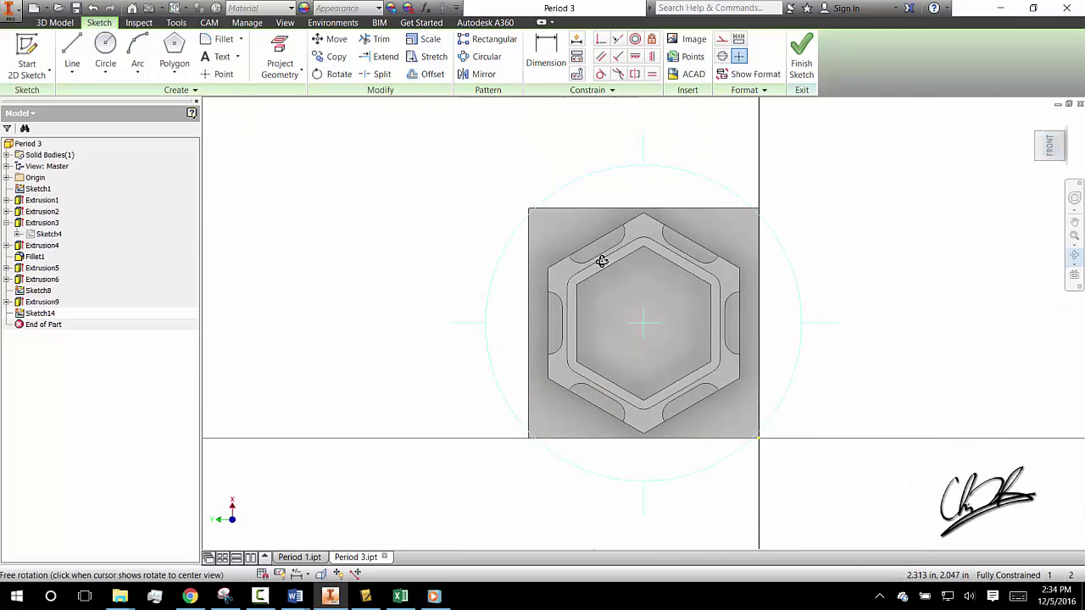
key("Escape")
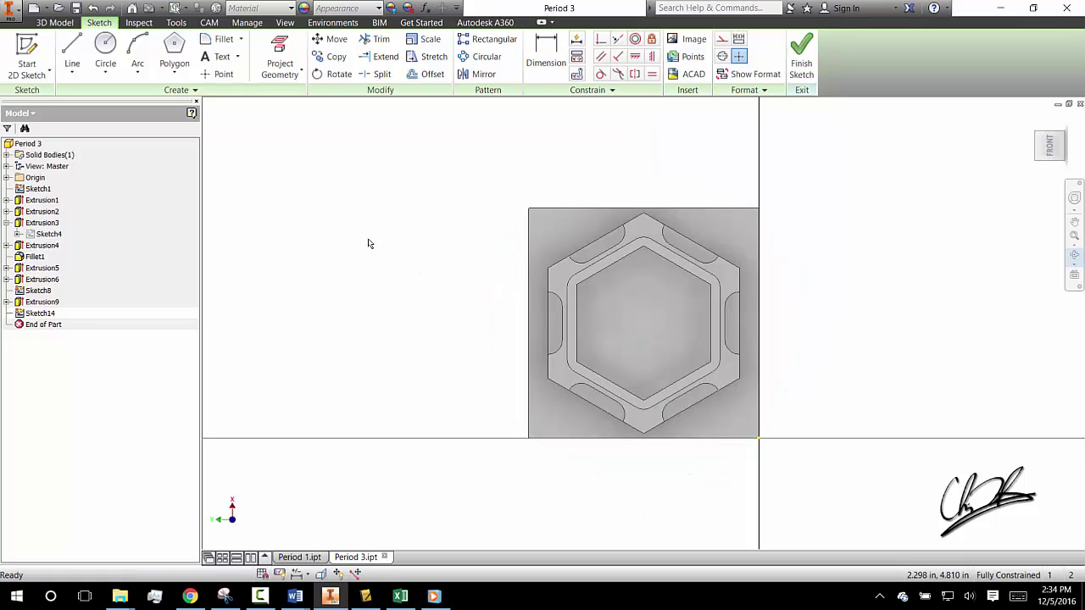
- Project the outlines of the six front flutes onto the back rim sketch and finish the sketch
left_click(297, 65)
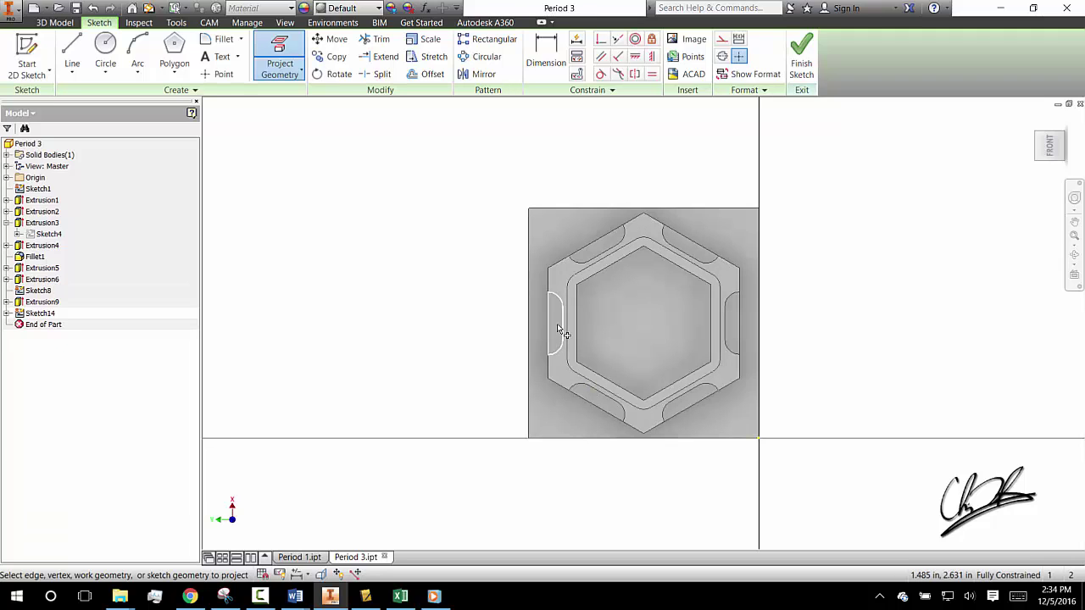
left_click(1075, 255)
left_click_drag(659, 338, 567, 119)
left_click_drag(588, 232, 548, 161)
key("Escape")
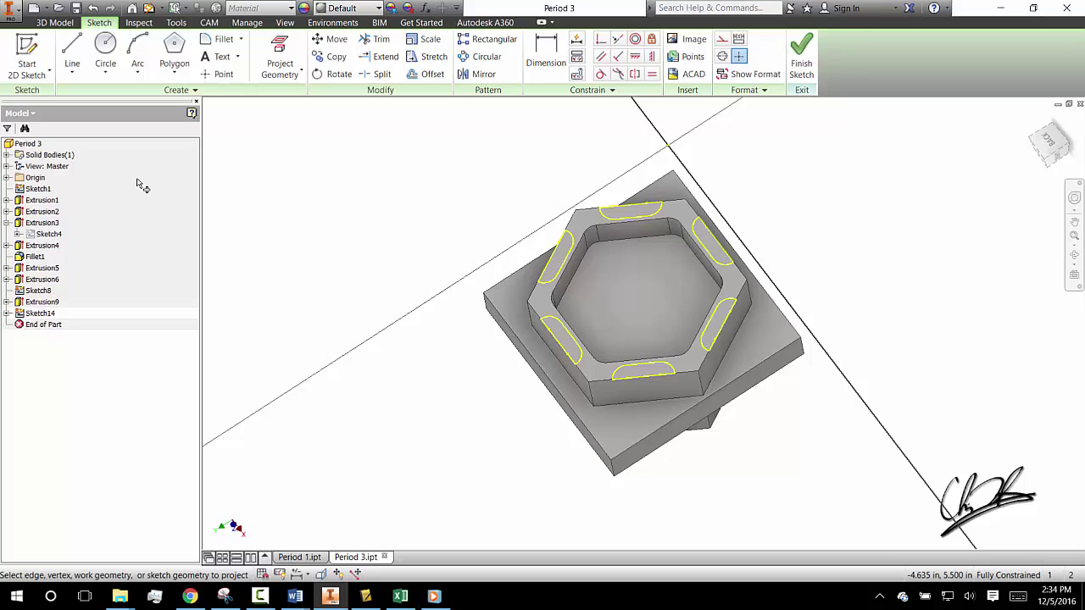
right_click(341, 253)
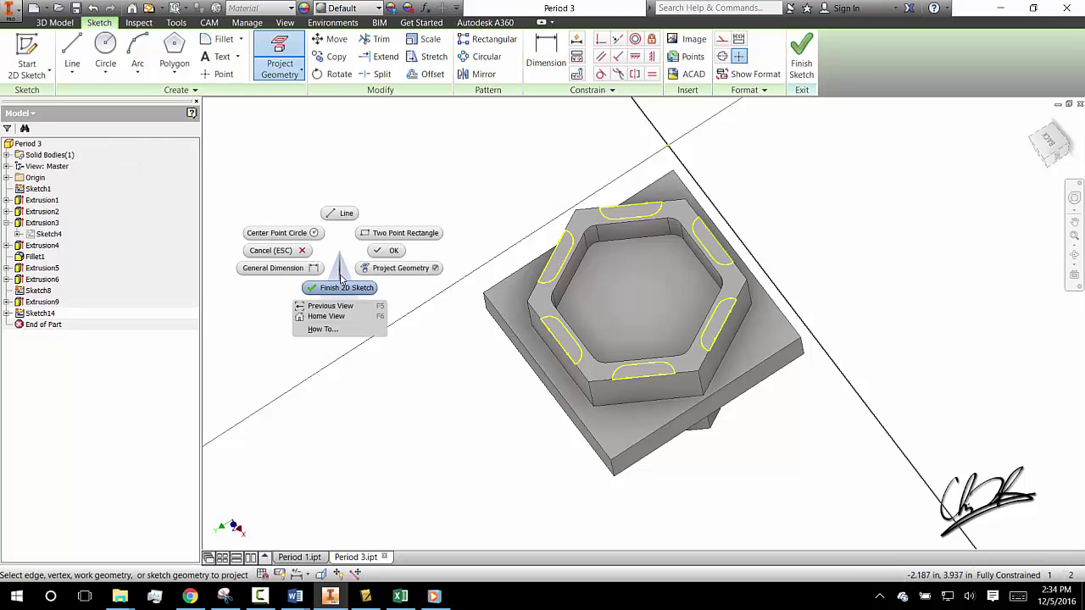
left_click(341, 283)
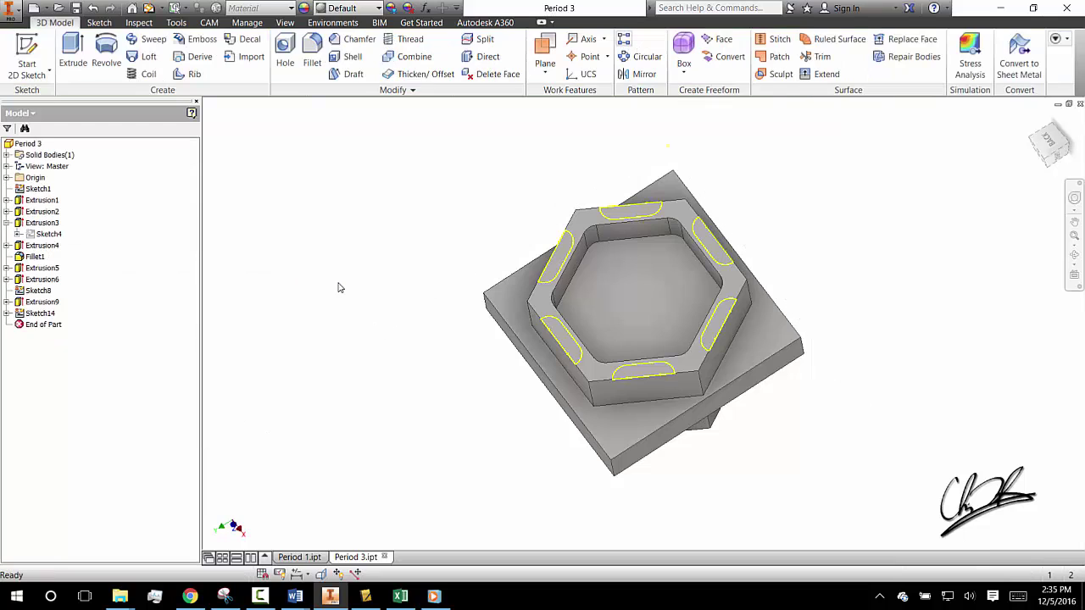
- Cut the six projected flute profiles .25 in deep into the back hexagonal rim with Extrude
left_click(66, 48)
left_click(629, 209)
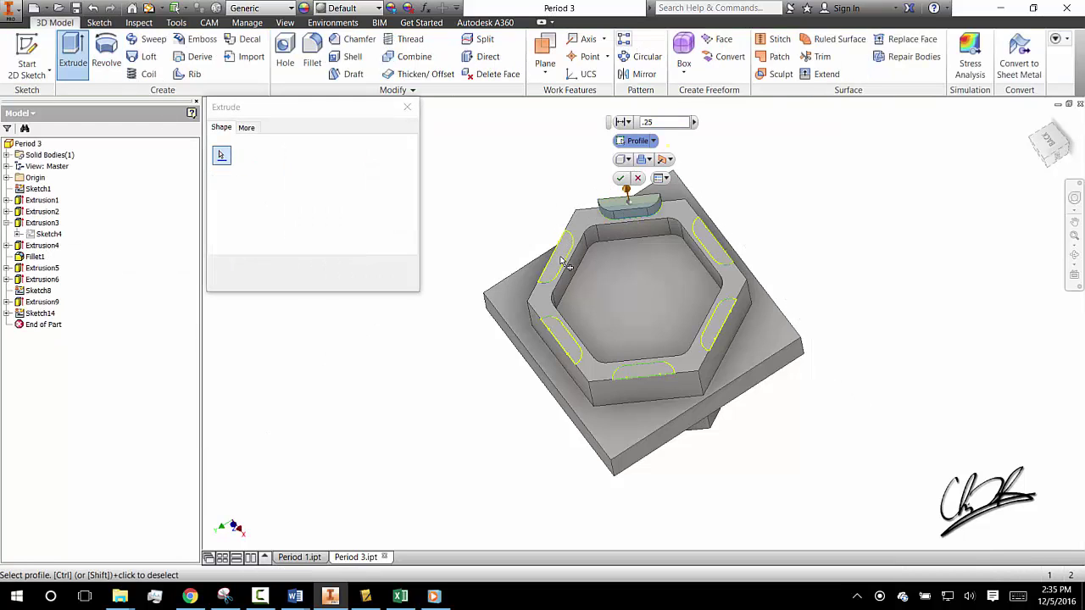
left_click(561, 261)
left_click(559, 337)
left_click(648, 374)
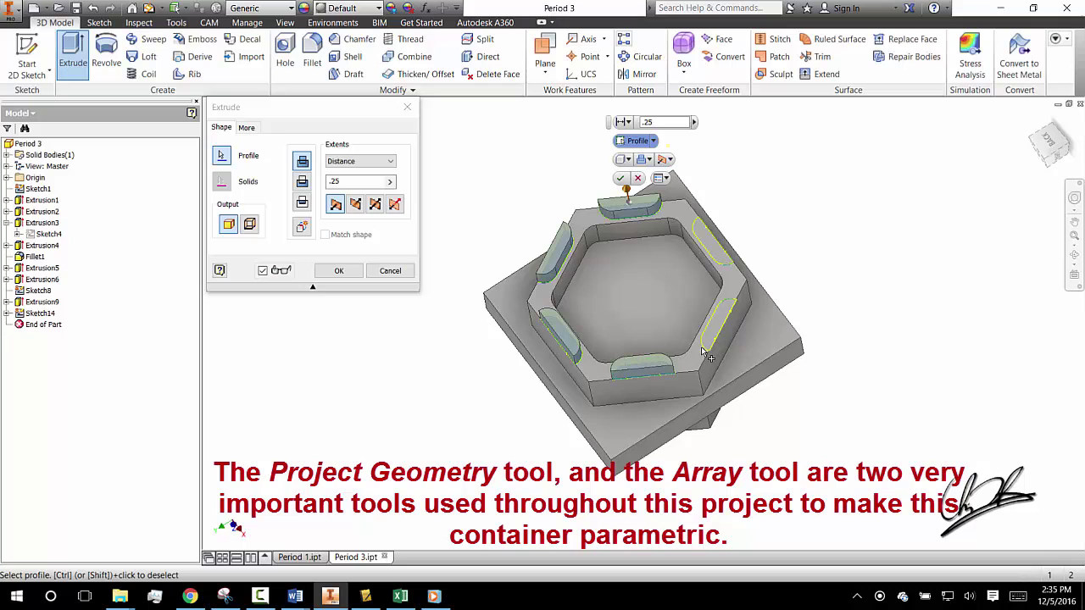
left_click(715, 338)
left_click(715, 251)
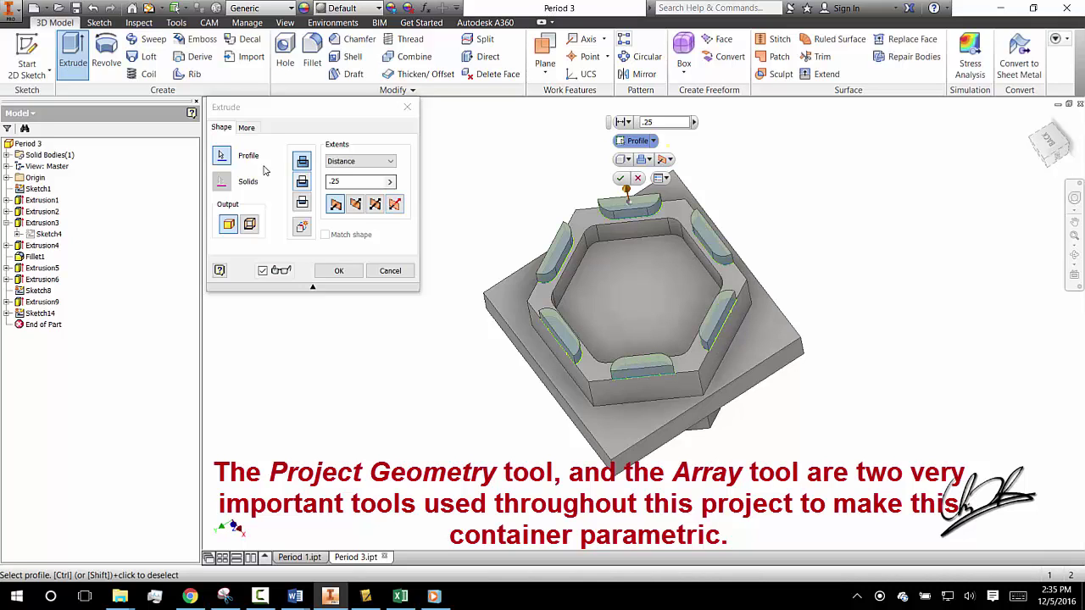
left_click(301, 181)
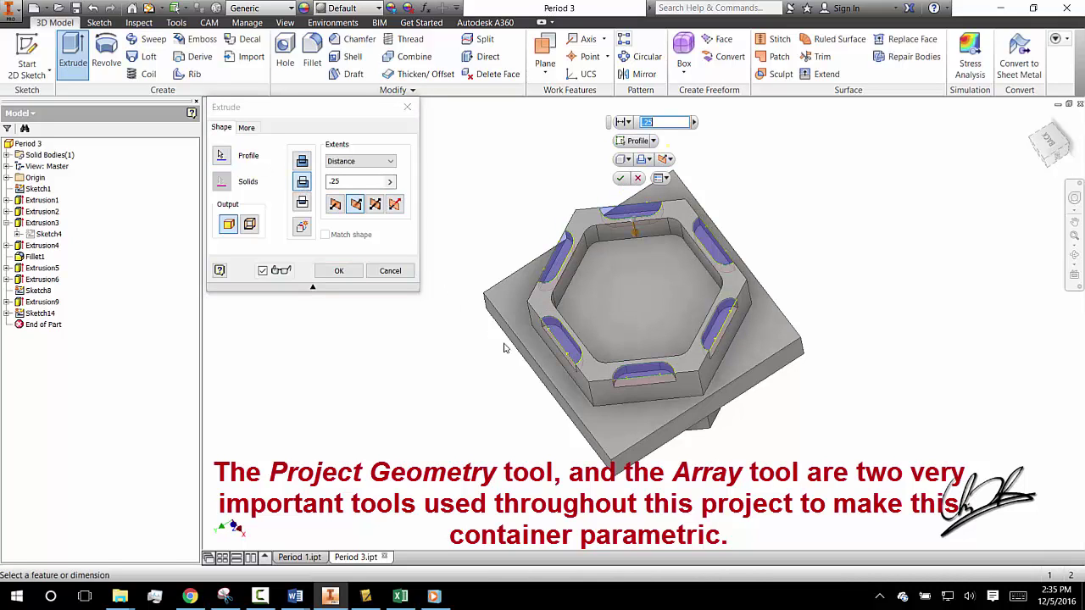
left_click(338, 272)
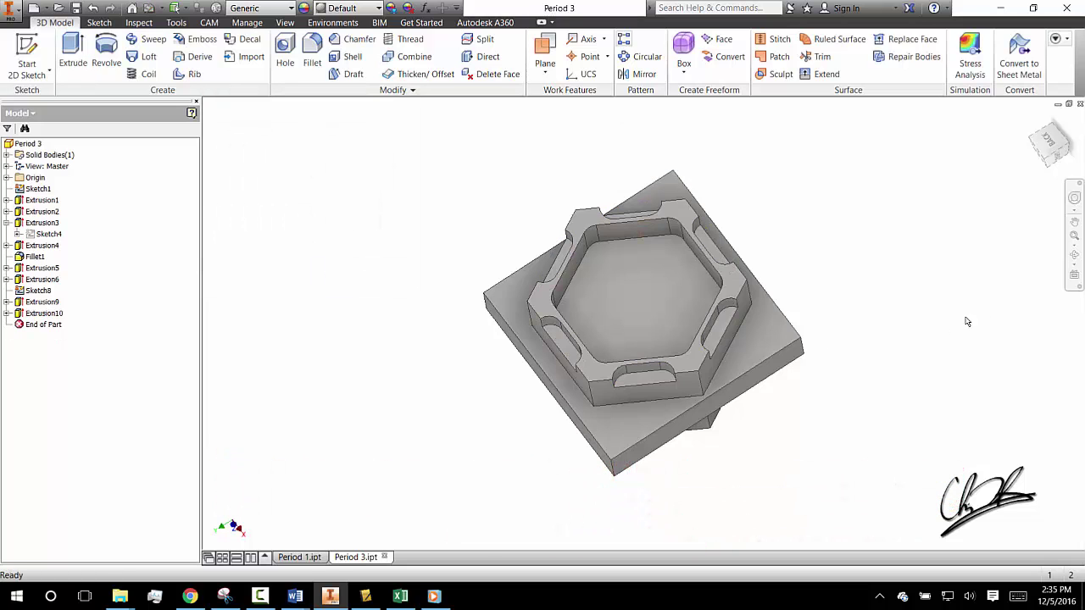
- Inspect the front flutes and expand Extrusion10 and Extrusion9 in the model tree to reveal their sketches
left_click(1074, 257)
left_click_drag(661, 341, 551, 208)
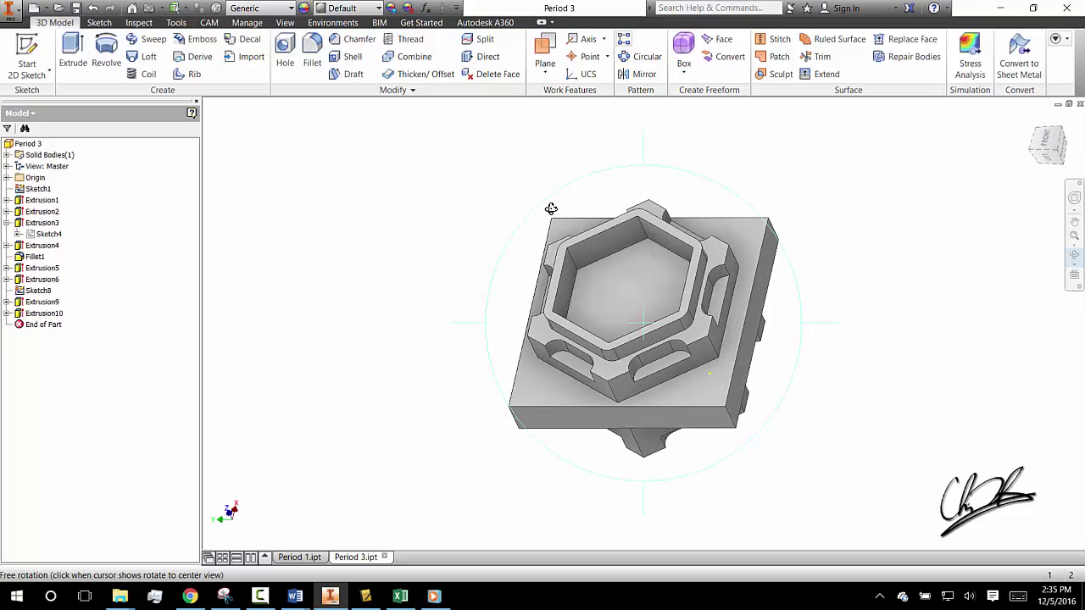
left_click_drag(631, 298, 659, 337)
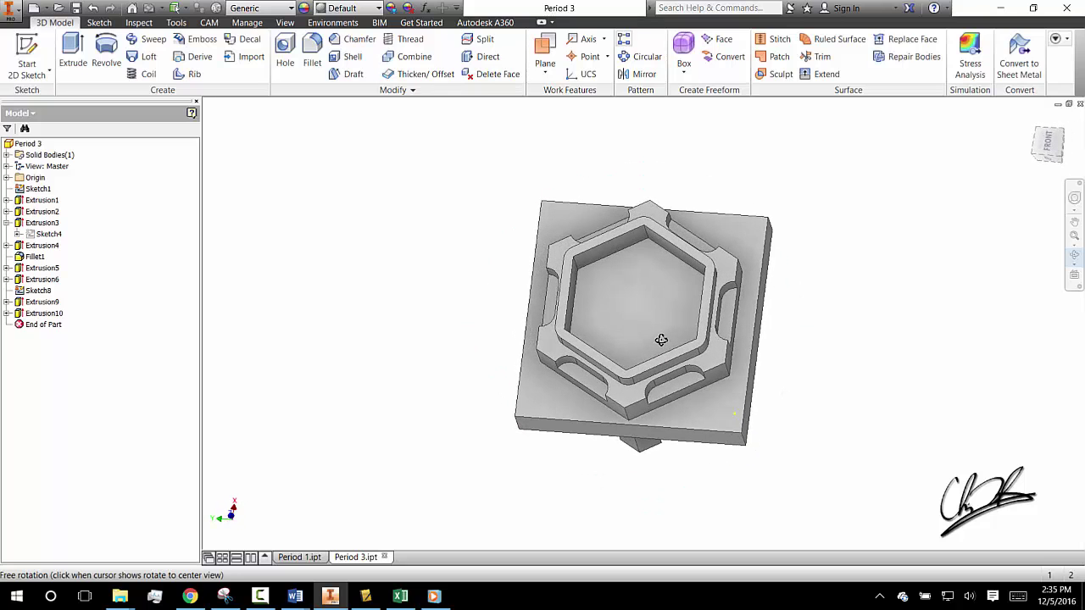
left_click(6, 313)
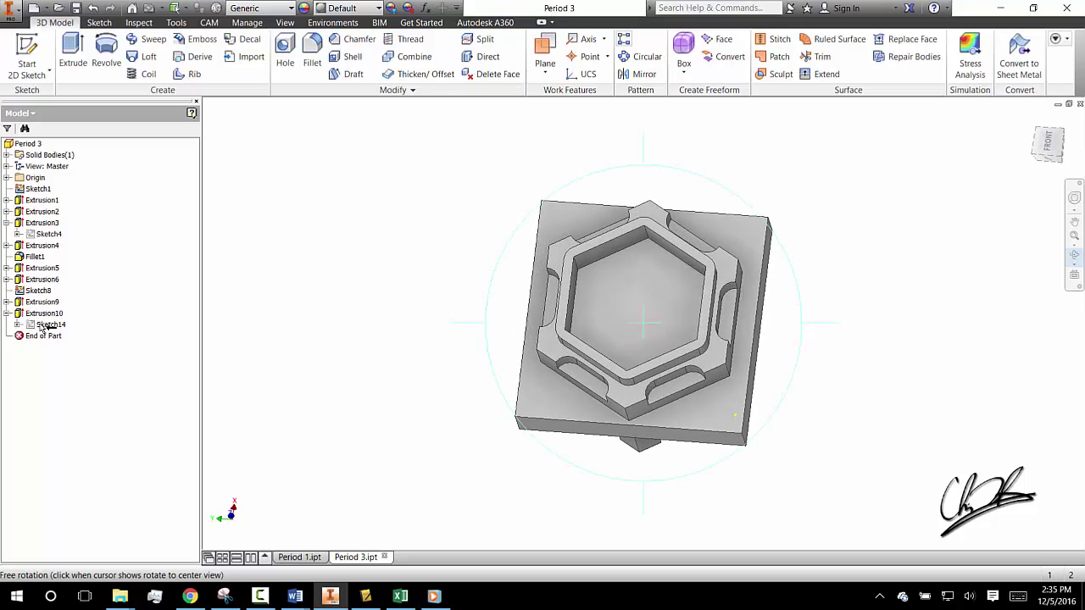
left_click(7, 302)
key("Escape")
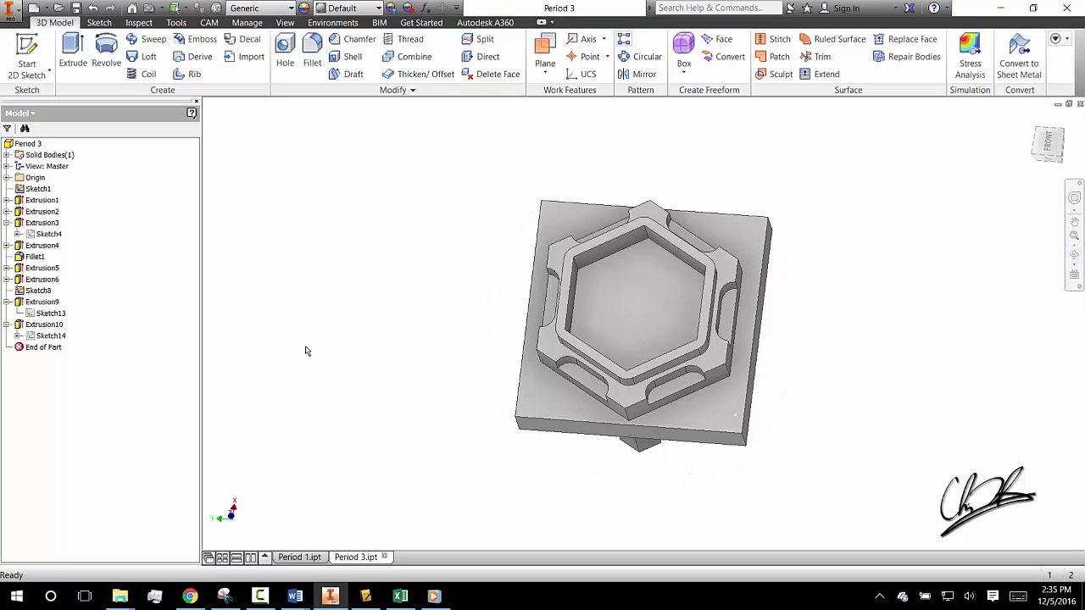
- Highlight Sketch13 under Extrusion9 and compare its slot outlines with the flutes on the front and back sides
right_click(57, 316)
left_click(55, 316)
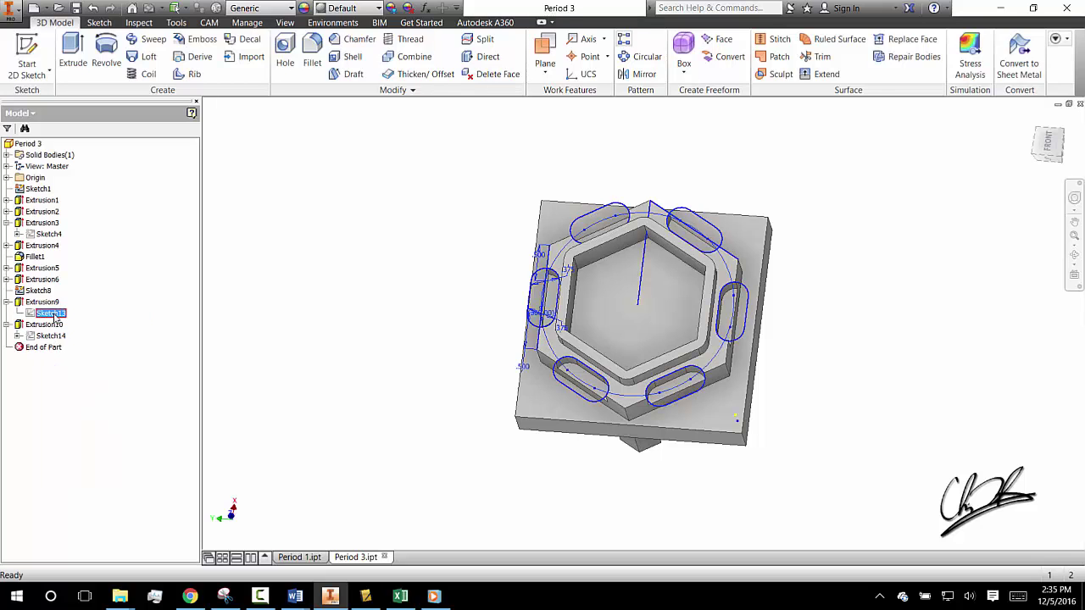
scroll(561, 313, "up", 3)
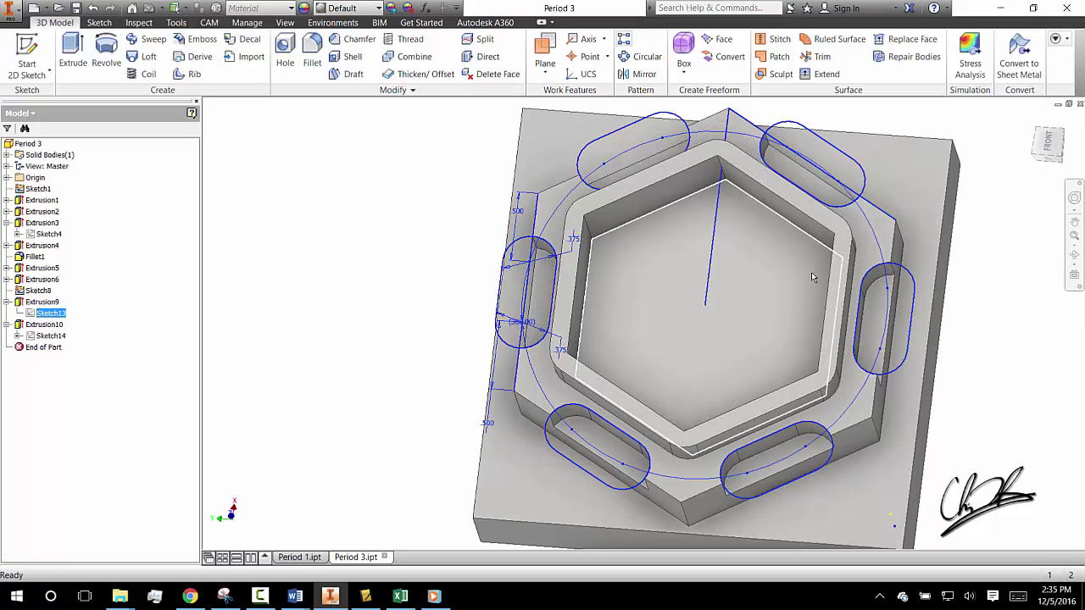
left_click(1074, 254)
left_click_drag(771, 322, 734, 215)
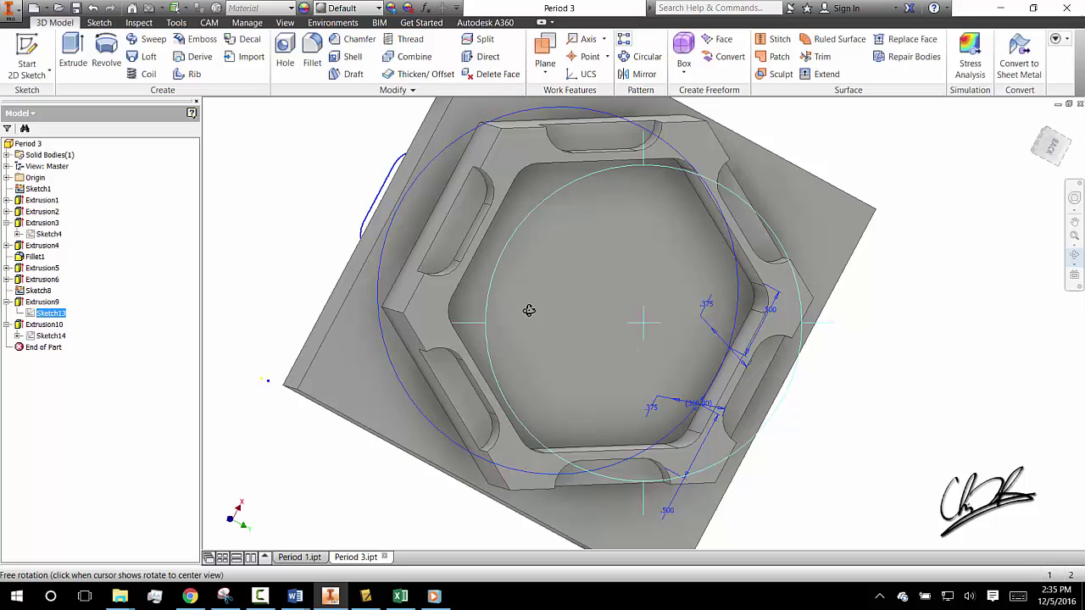
mouse_move(564, 316)
left_mouse_down()
mouse_move(548, 305)
mouse_move(710, 313)
mouse_move(763, 288)
left_mouse_up()
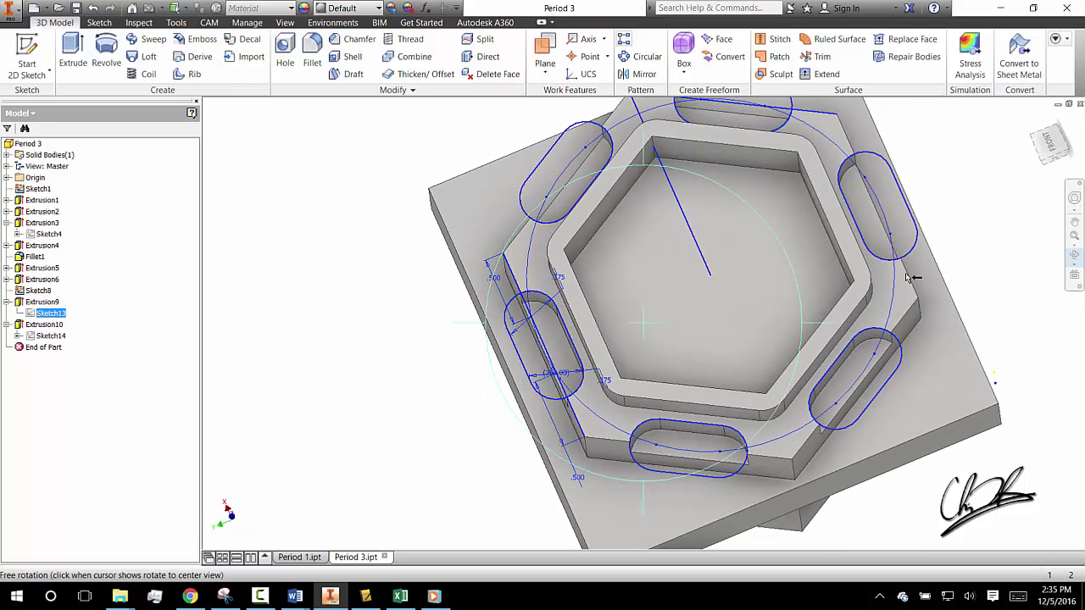
left_click(1071, 262)
left_click_drag(743, 341, 734, 279)
key("Escape")
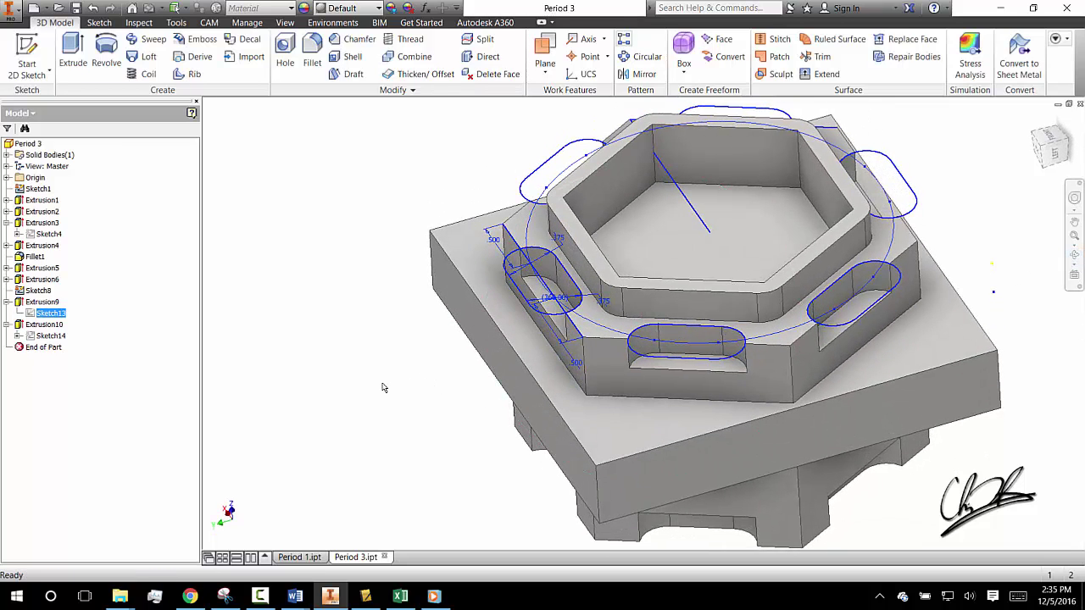
- Dismiss the sketch's options, leave its name as it is and clear the selection of Sketch13
right_click(383, 388)
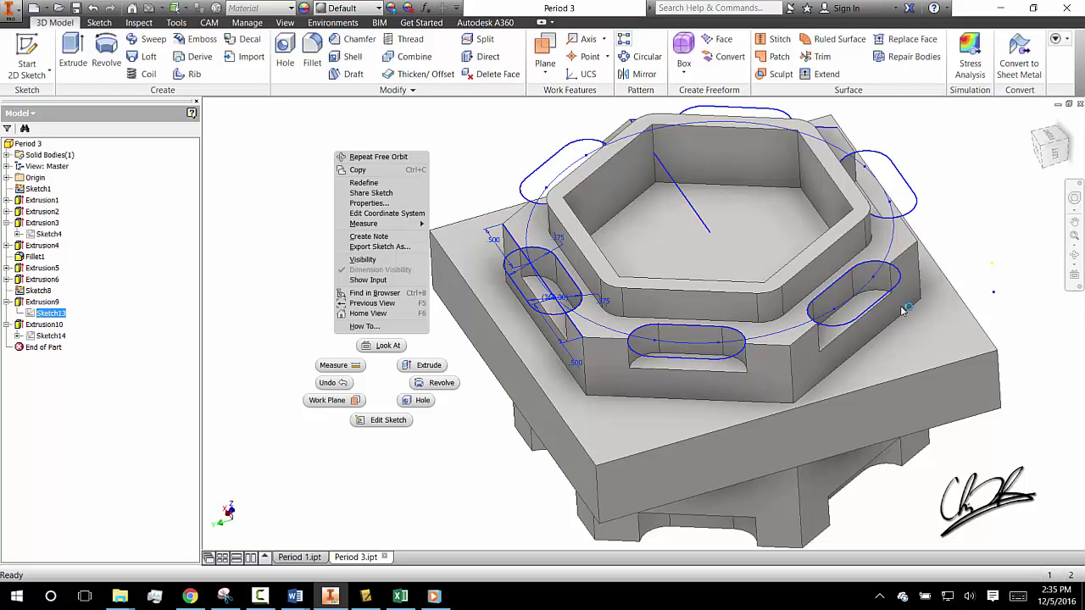
left_click(53, 315)
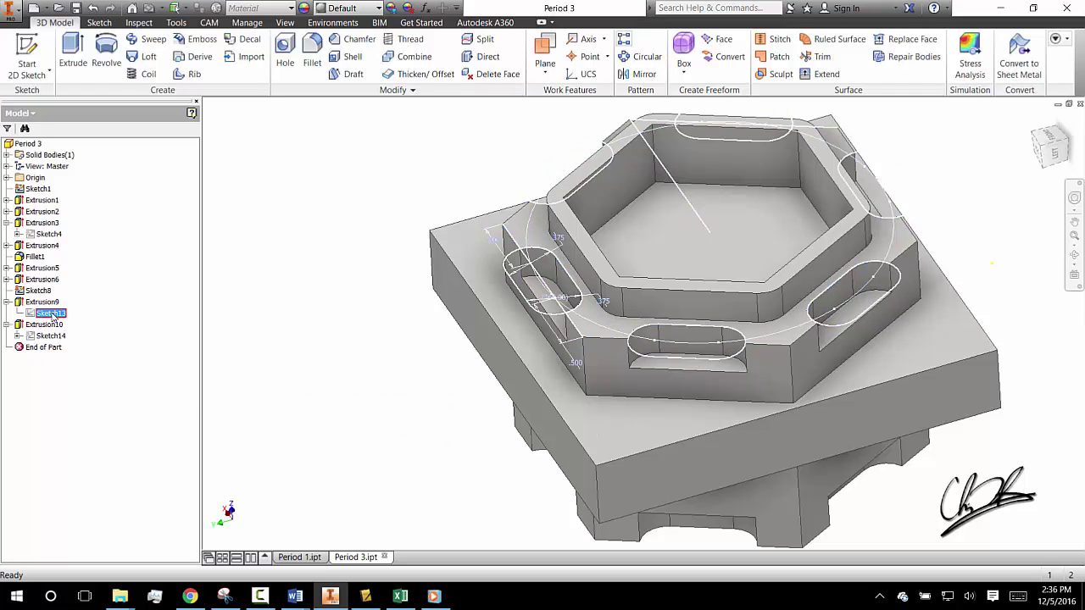
left_click(53, 315)
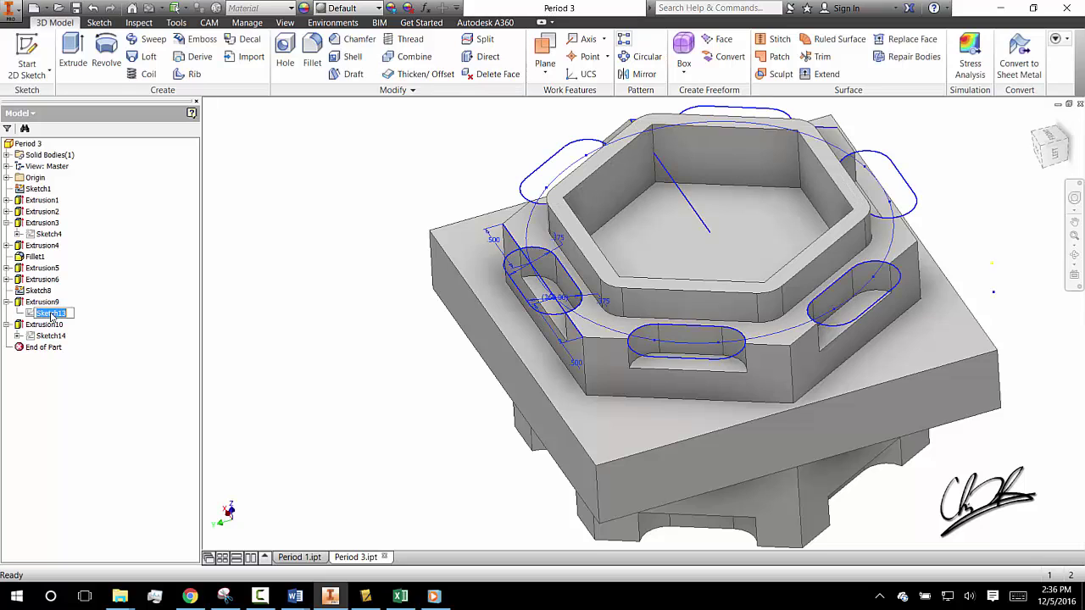
left_click(104, 349)
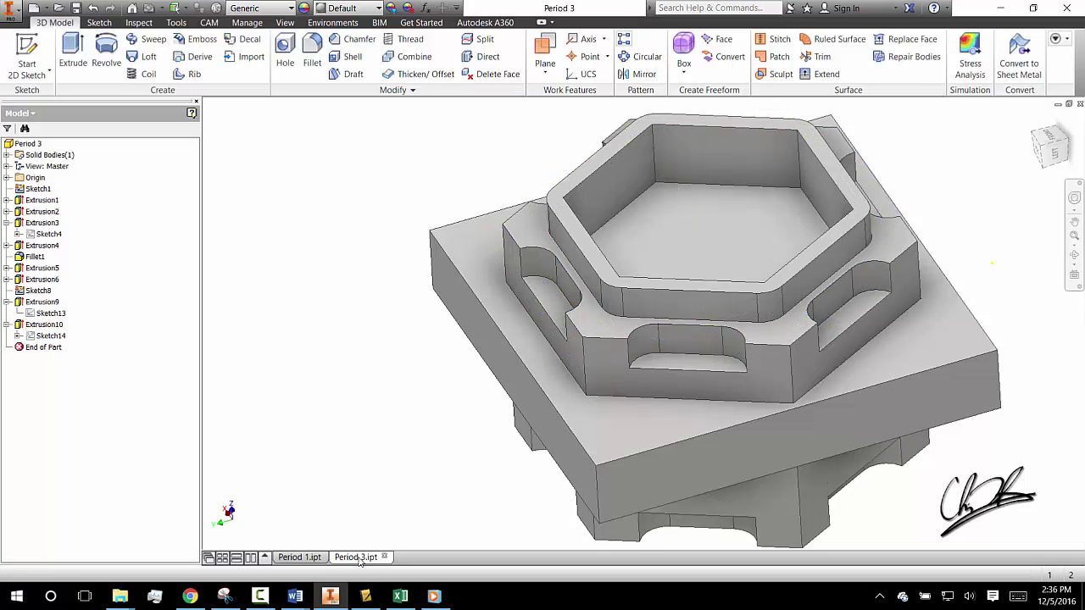
key("F10")
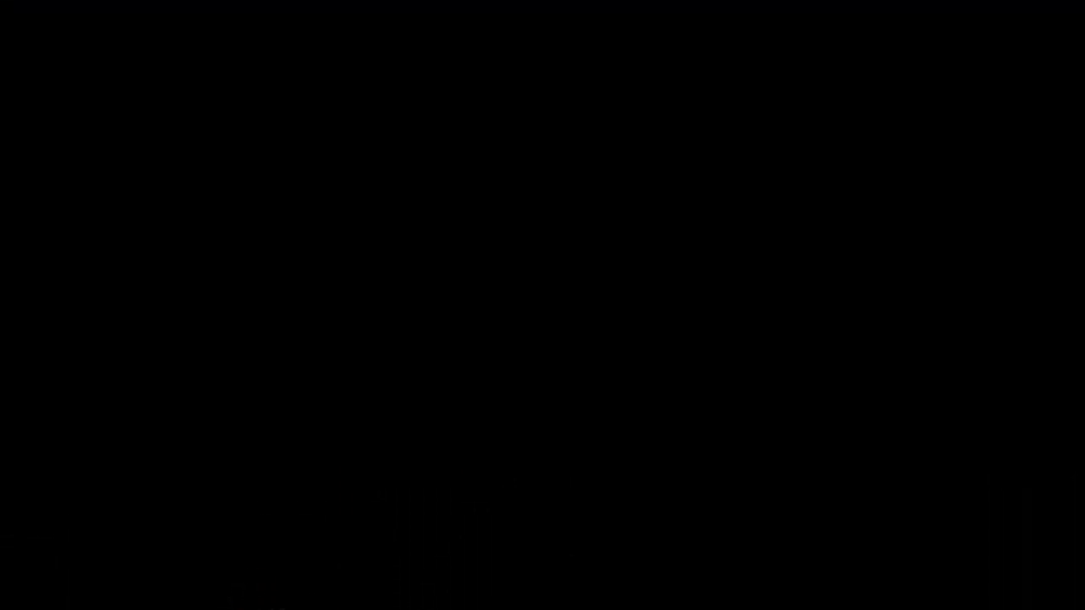